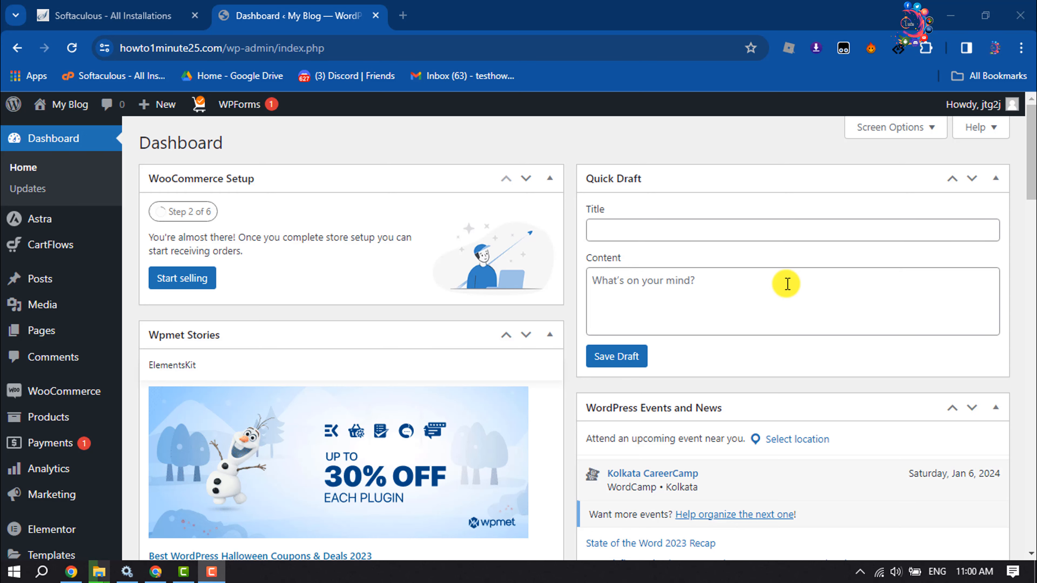
- Open the page for adding new plugins
scroll(12, 368, "down", 10)
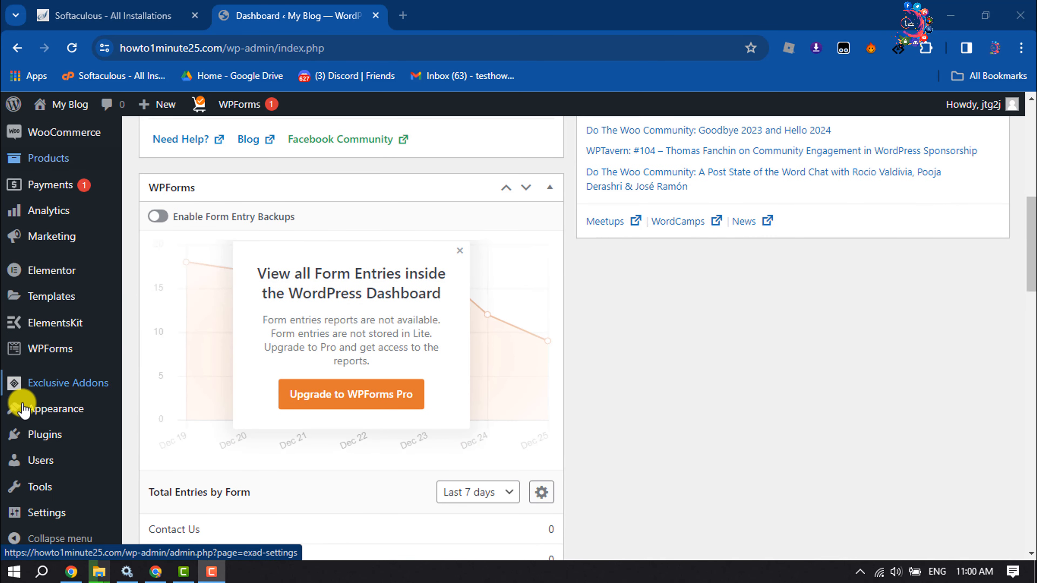
mouse_move(39, 433)
left_click(163, 458)
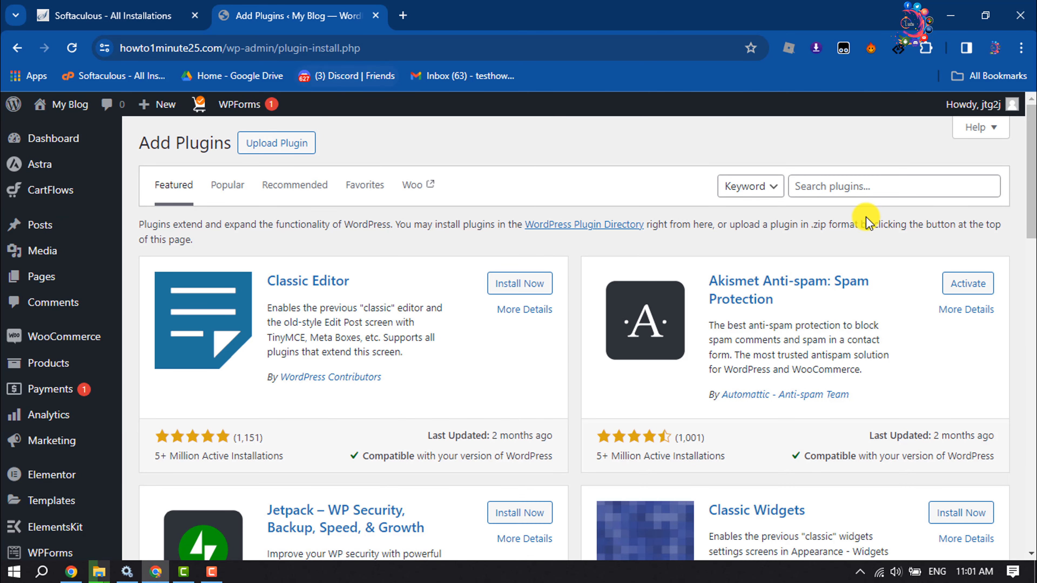
- Search the plugin directory for "exclusive addons for elementor"
left_click(850, 184)
type("a")
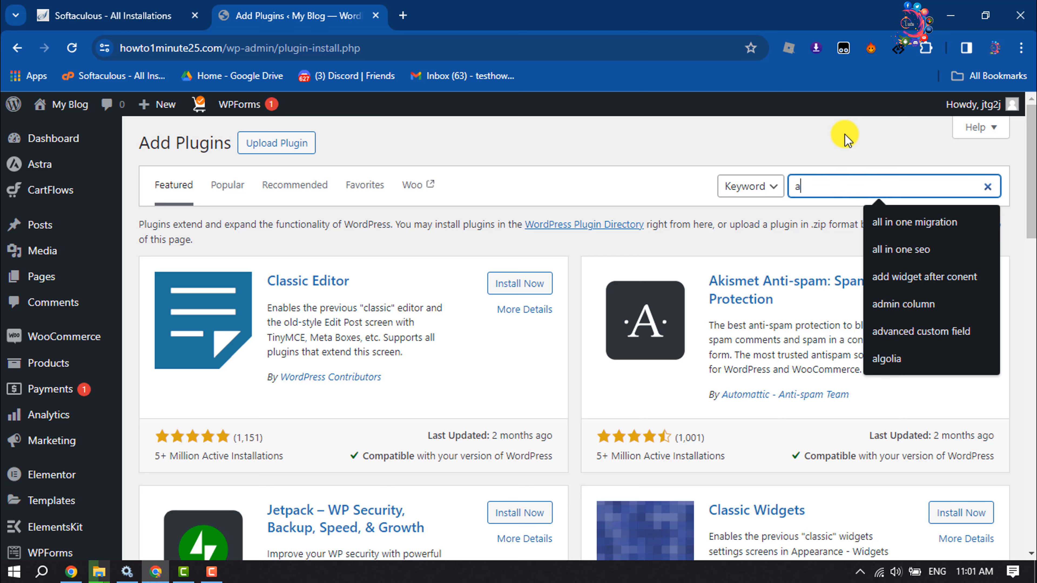
type("ddons")
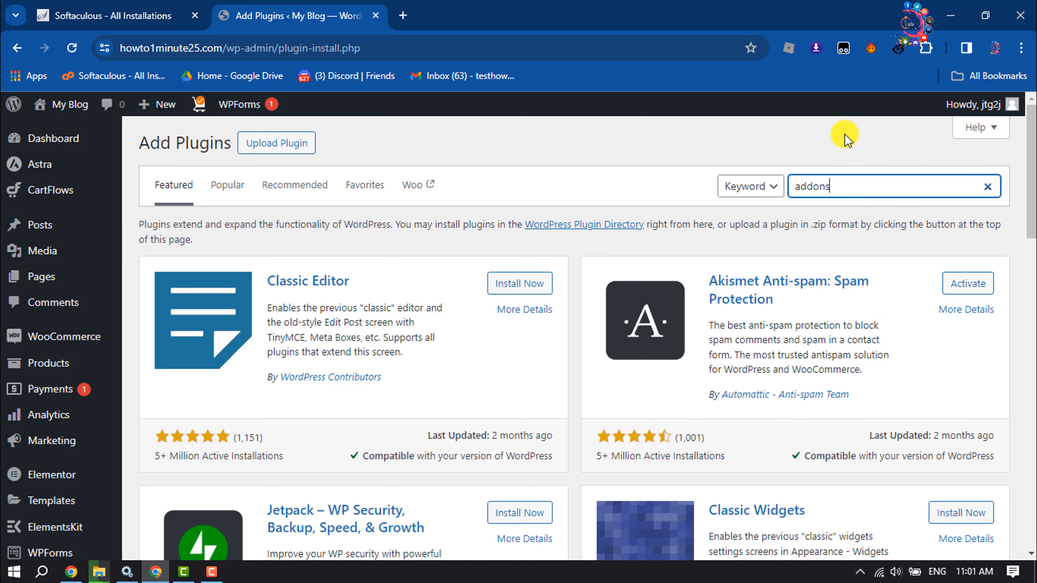
key("BackSpace")
key("BackSpace")
key("BackSpace")
key("BackSpace")
key("BackSpace")
key("BackSpace")
type("exclusive")
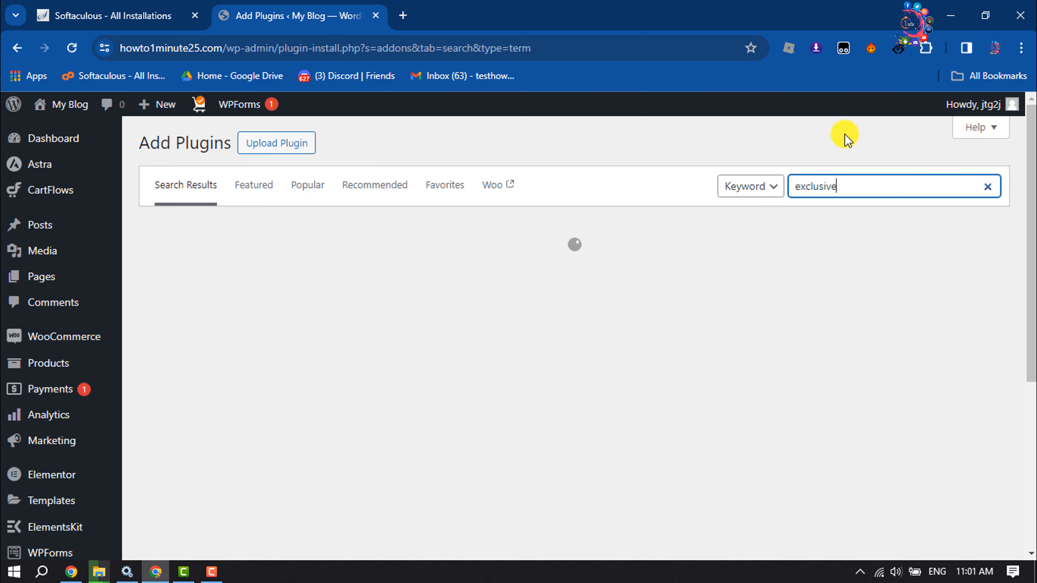
type(" adoo")
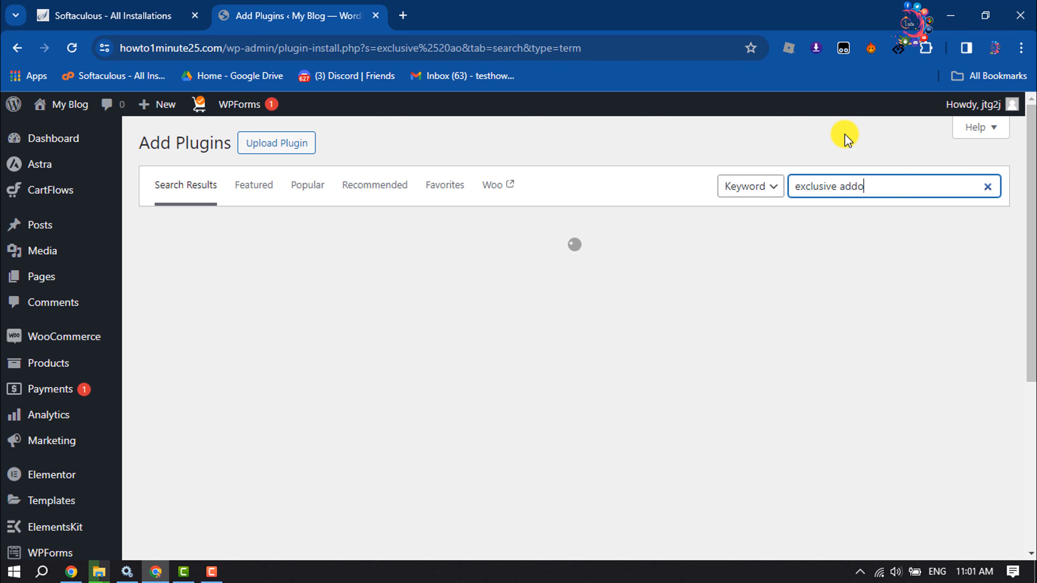
type("ns for elementor")
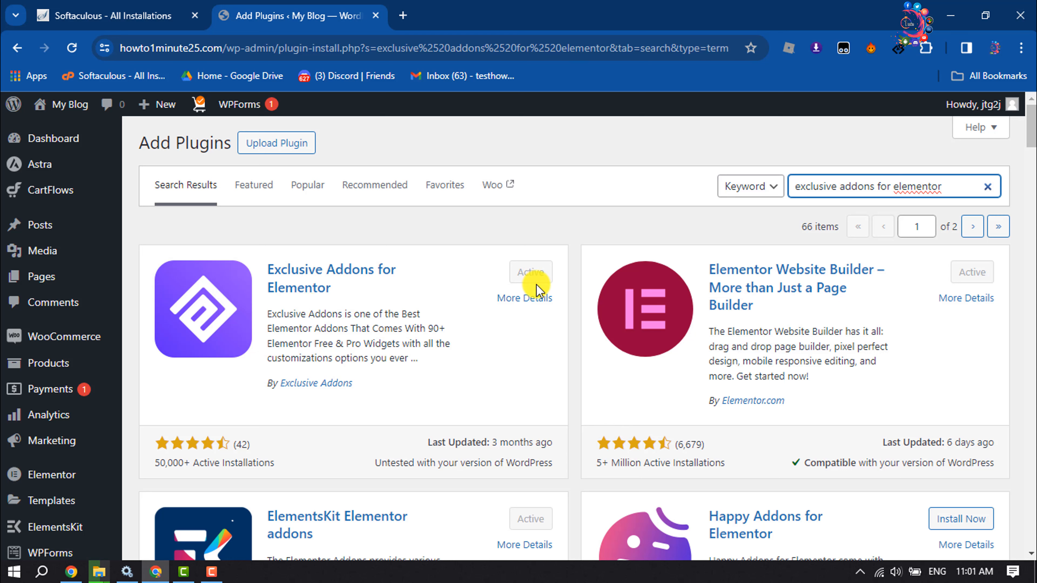
- Search the plugin directory for "anywhere elementor", then install and activate the AnyWhere Elementor plugin
left_click(988, 186)
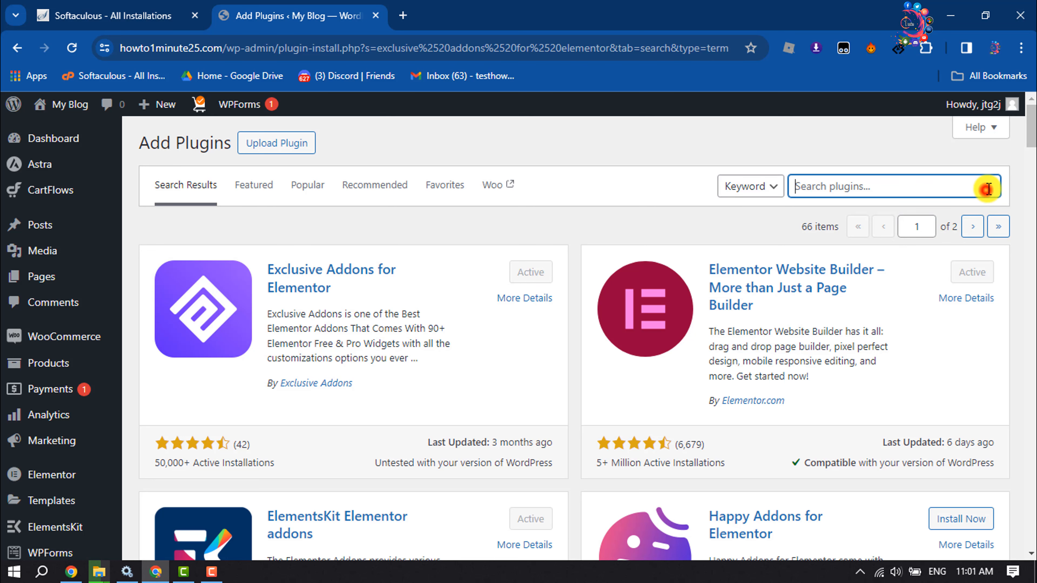
left_click(921, 183)
type("any")
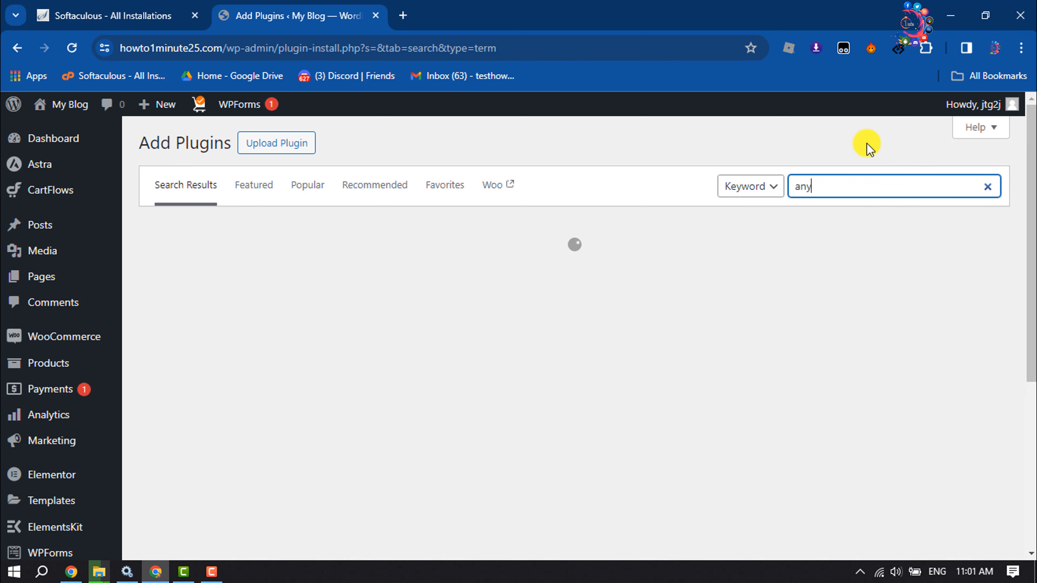
type("where elementor")
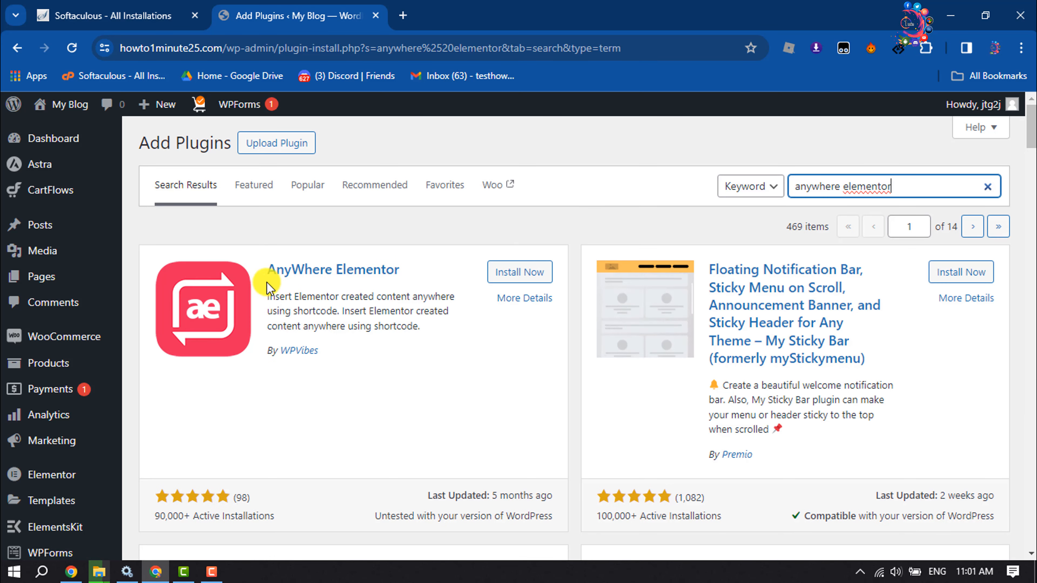
left_click(488, 273)
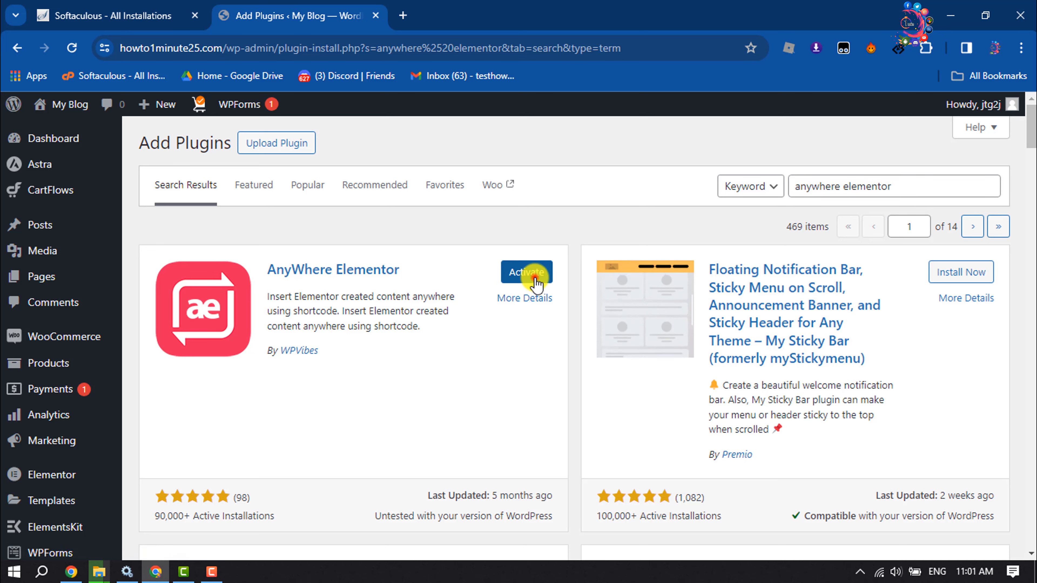
left_click(534, 278)
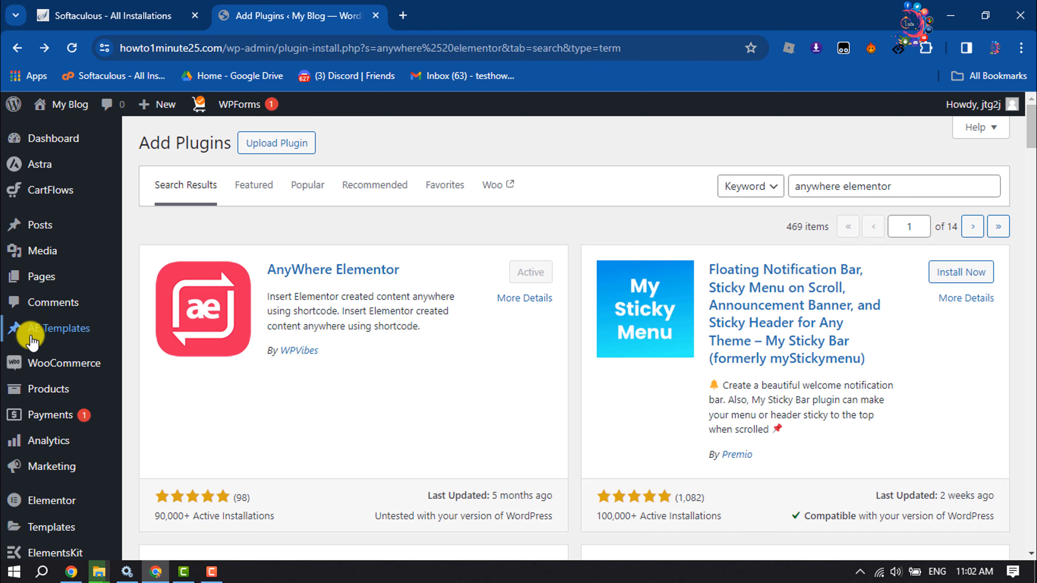
scroll(57, 269, "down", 3)
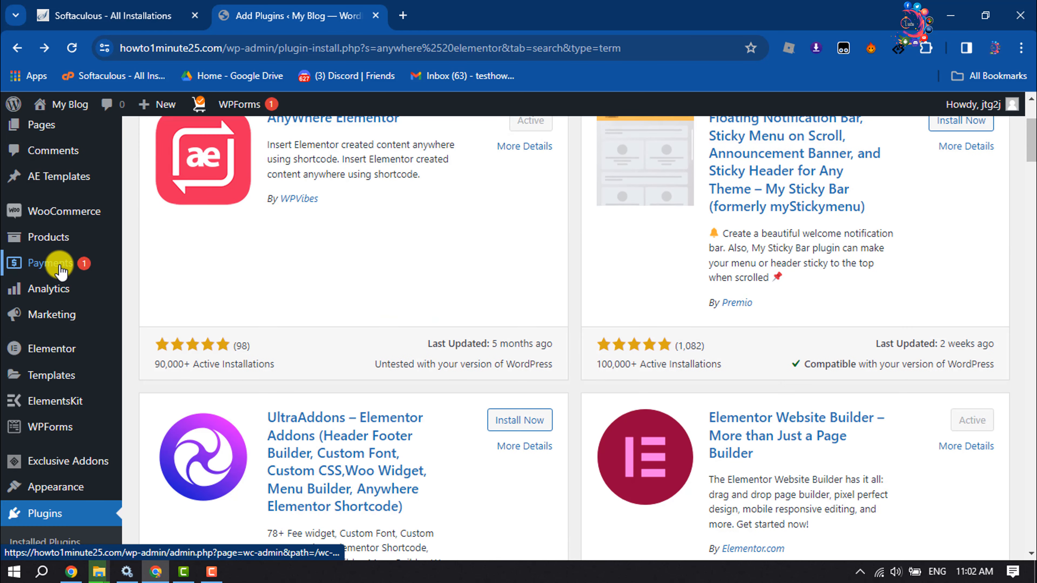
mouse_move(28, 349)
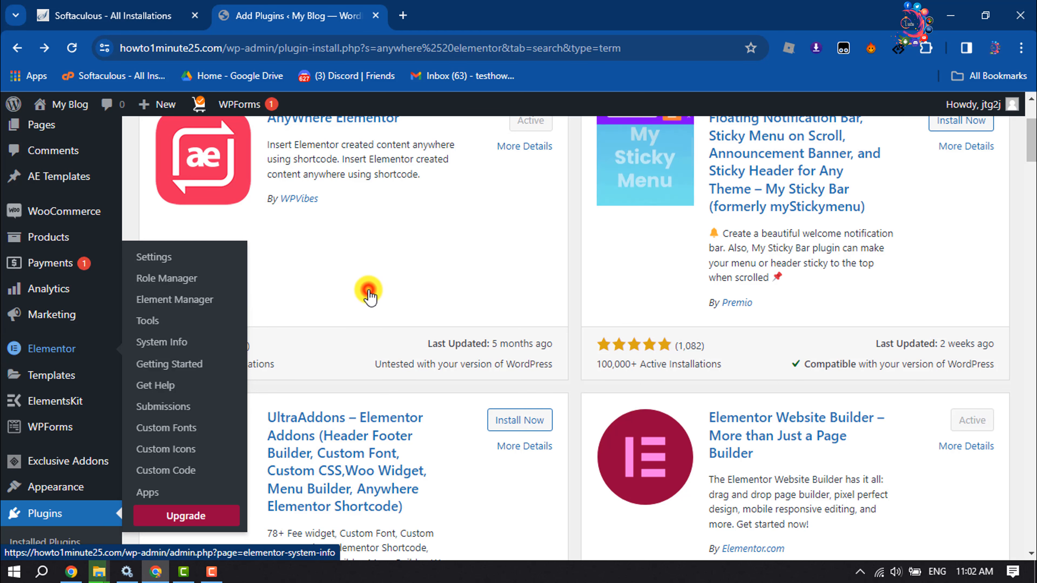
scroll(369, 293, "up", 2)
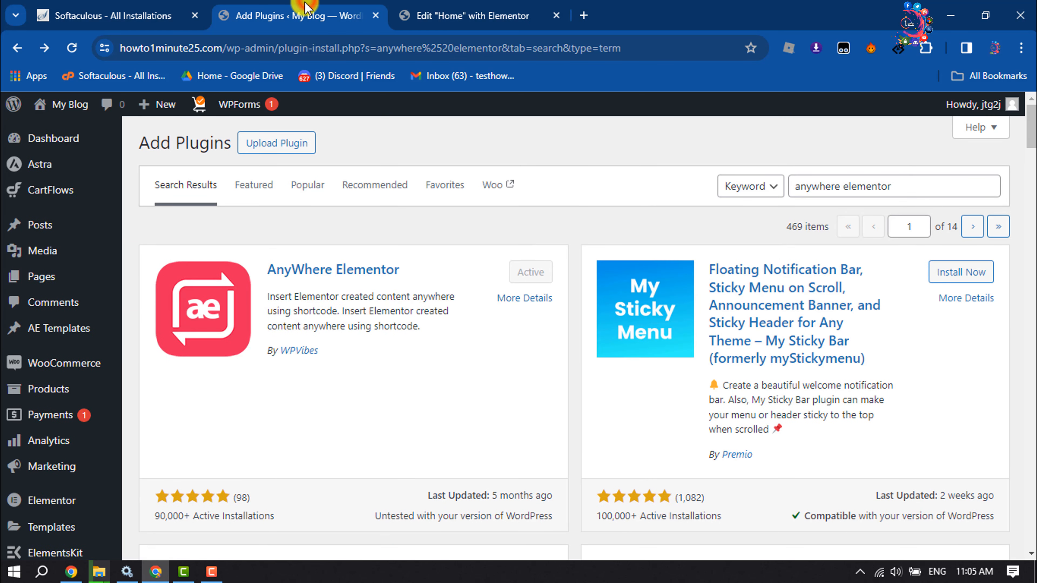
- Create and publish a new AE template titled "Pop-up" and open it for editing with Elementor
mouse_move(49, 332)
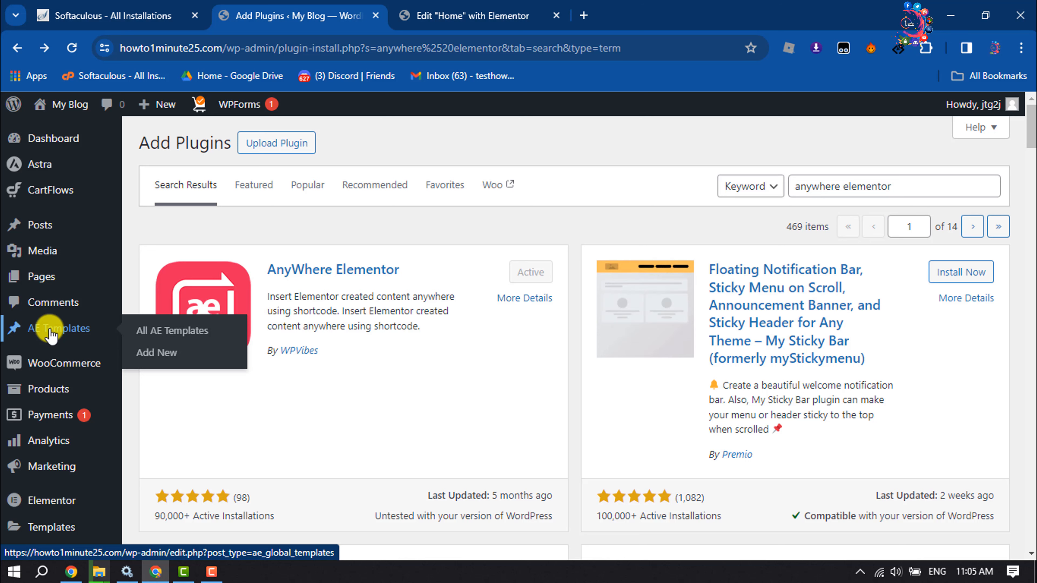
left_click(161, 354)
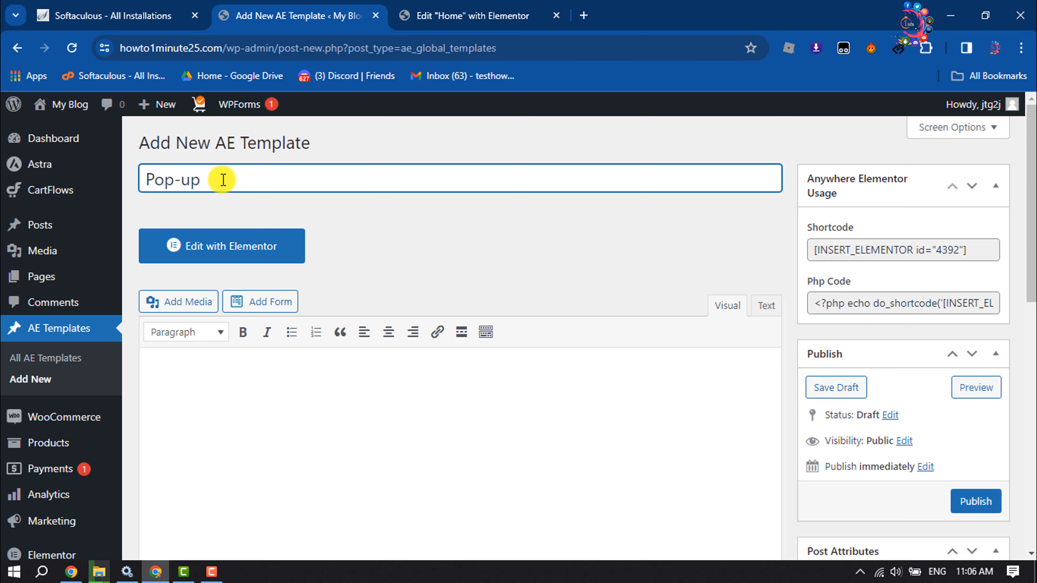
left_click(975, 505)
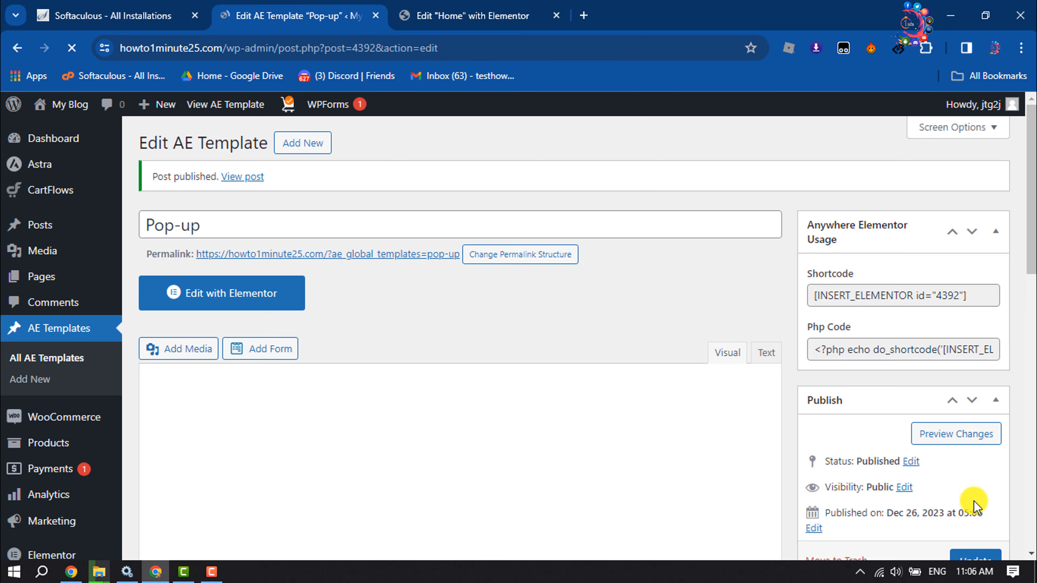
left_click(211, 301)
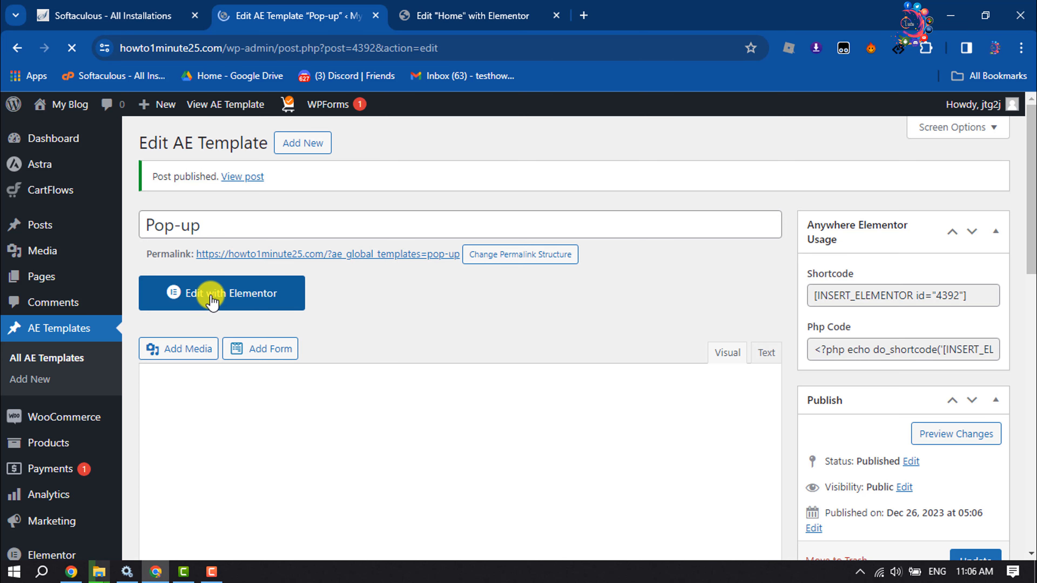
left_click(212, 301)
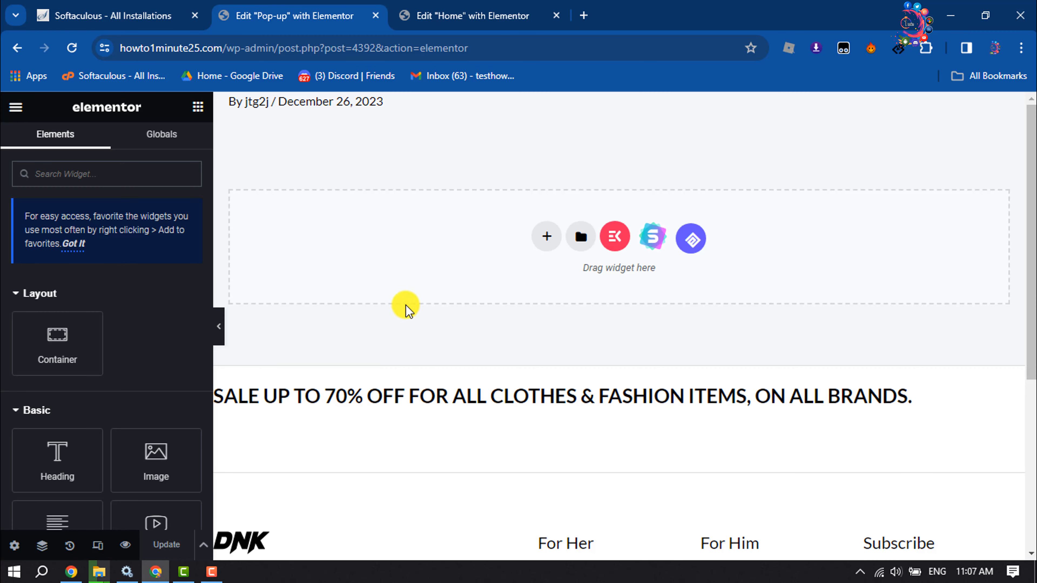
- Insert a ready-made block with a secondary heading, short text and an image from the template library into the Pop-up template
left_click(582, 245)
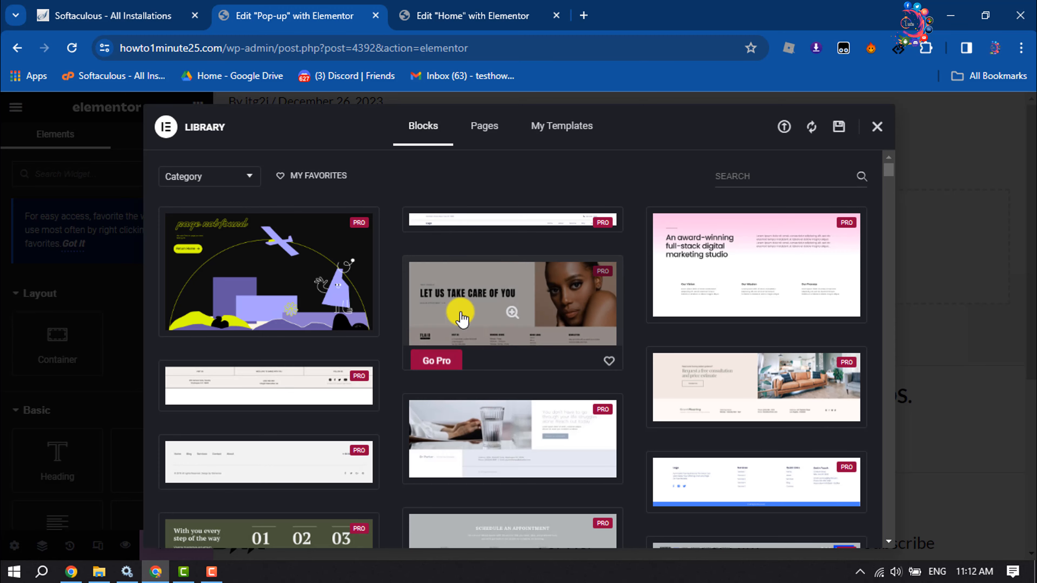
scroll(725, 282, "down", 8)
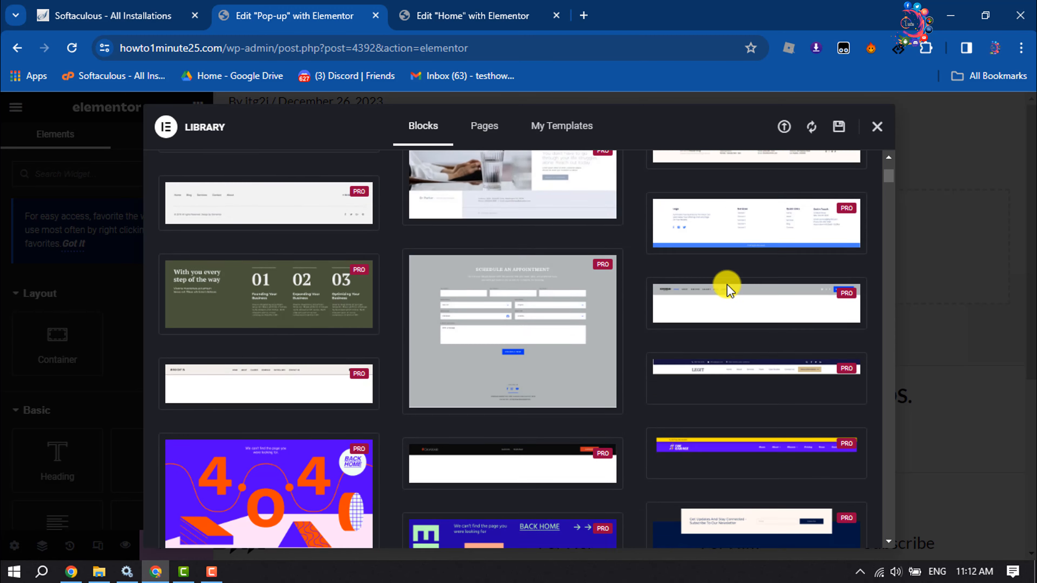
scroll(551, 356, "up", 3)
scroll(690, 268, "up", 6)
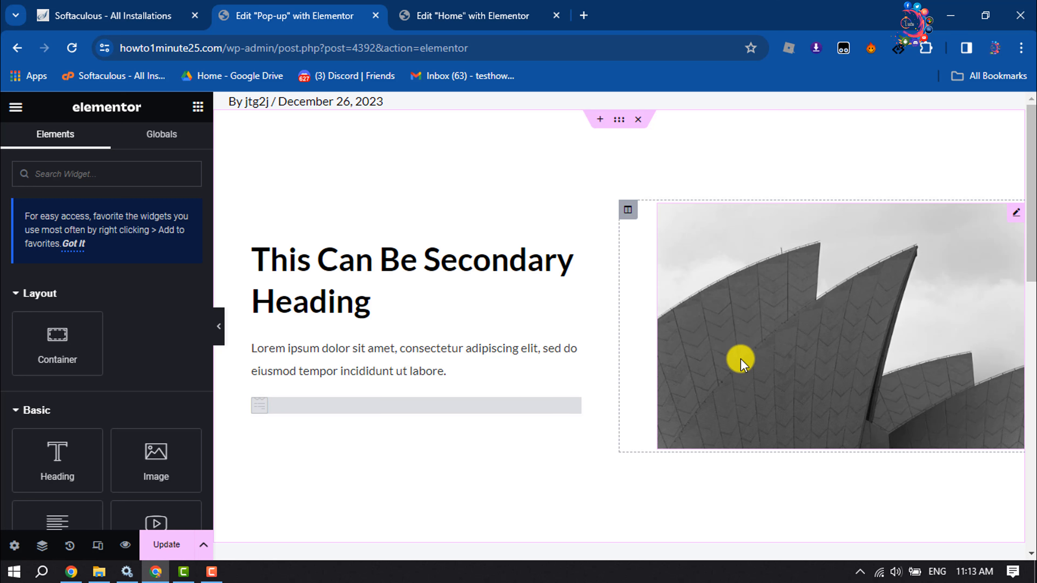
- Set the inserted section's height to Min Height with a minimum height of 0 px
left_click(620, 119)
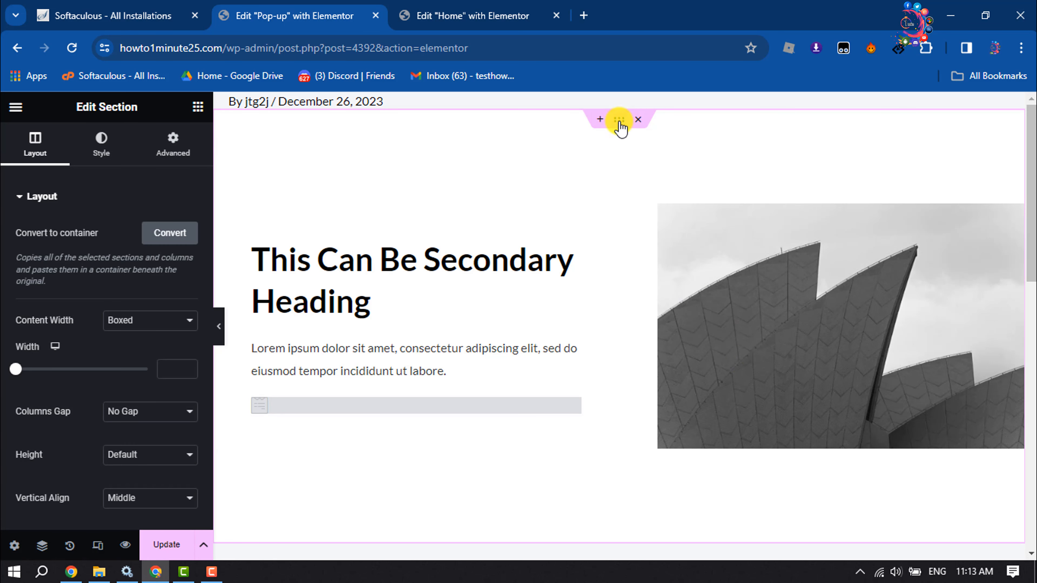
left_click(120, 460)
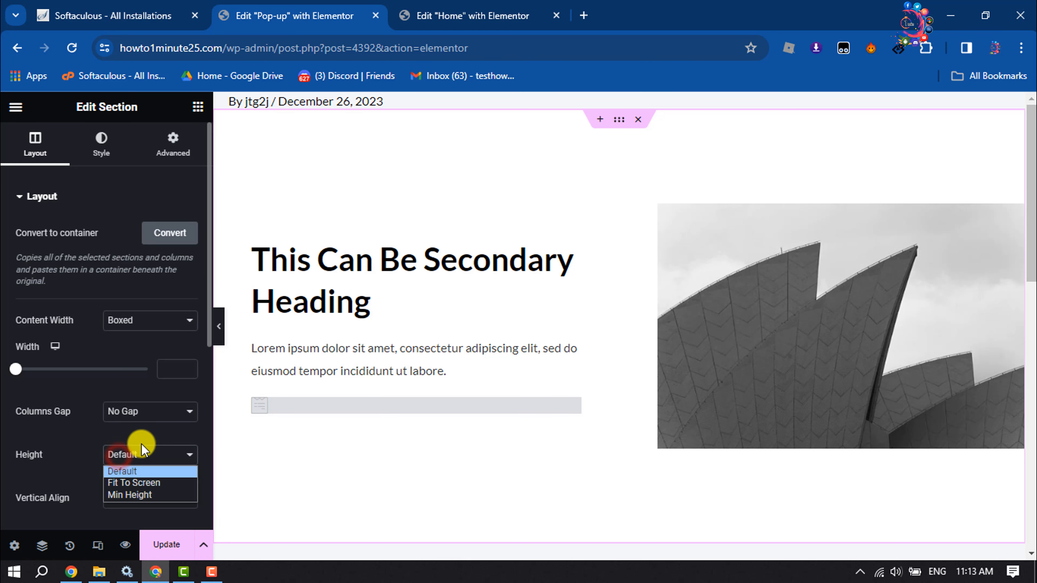
left_click(140, 495)
scroll(54, 355, "down", 2)
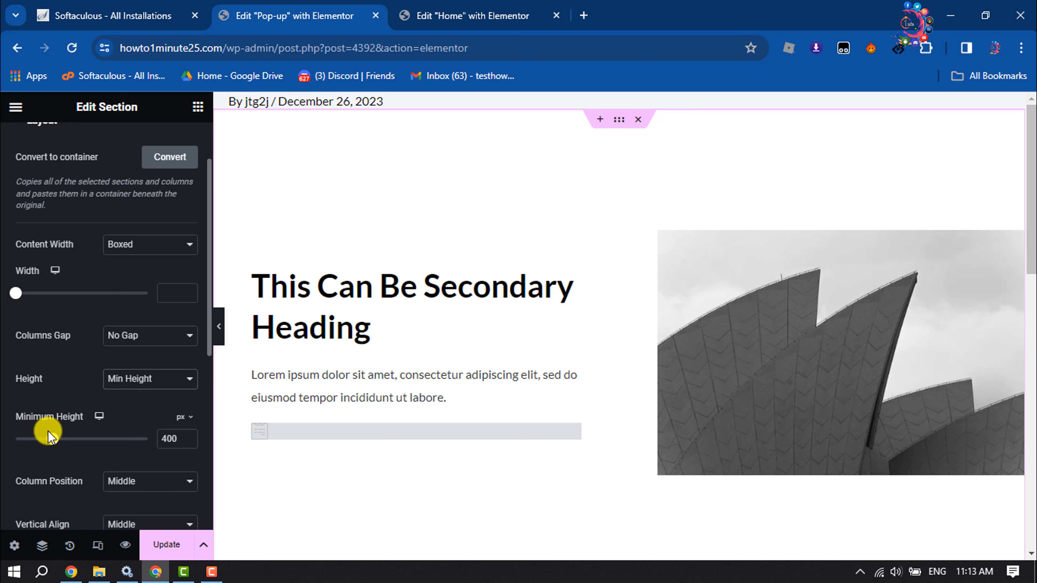
left_click_drag(57, 439, 23, 443)
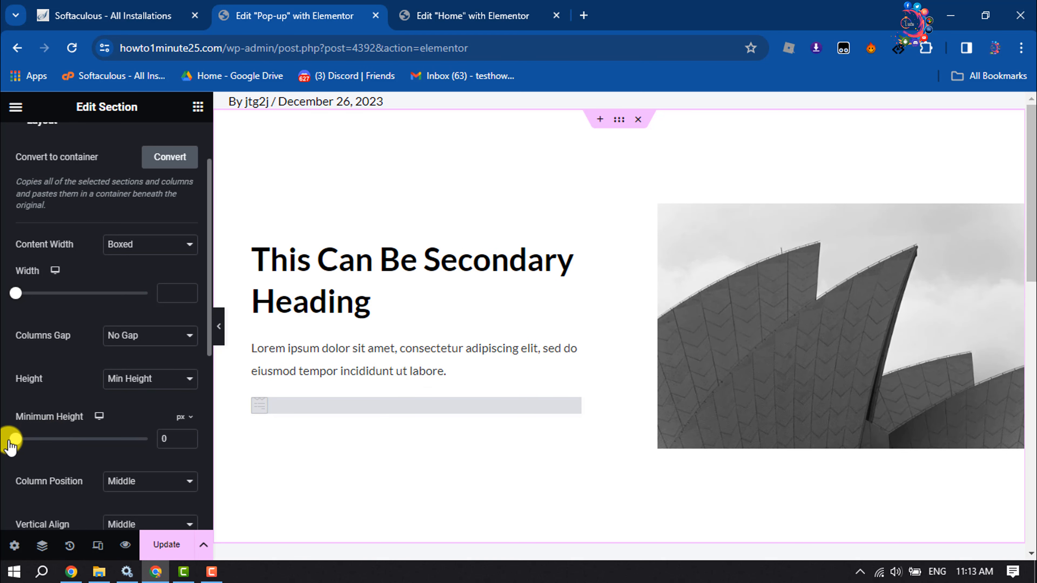
- Set the section's top and bottom padding to 50 px each
scroll(101, 345, "up", 2)
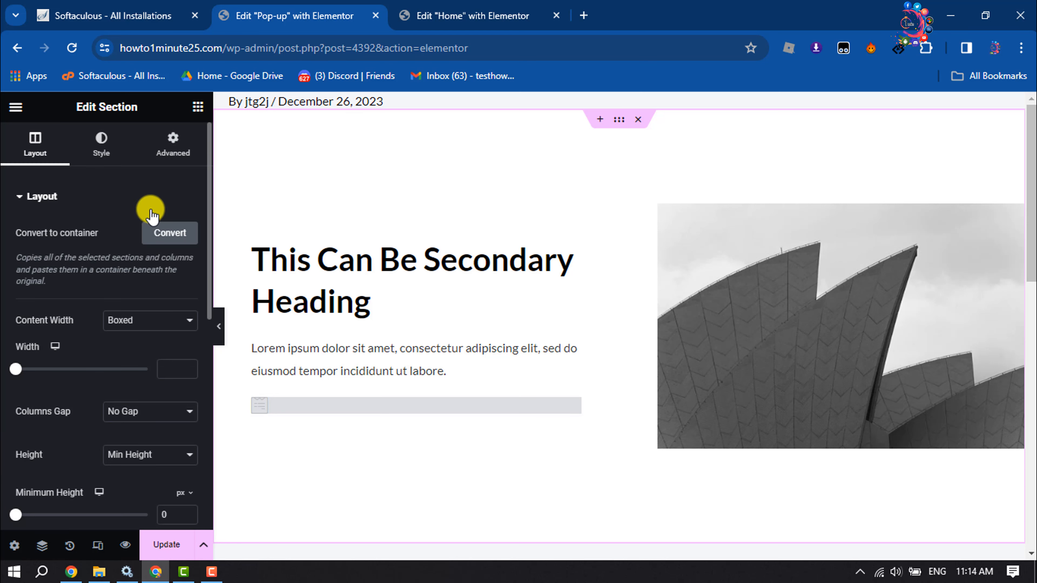
left_click(180, 159)
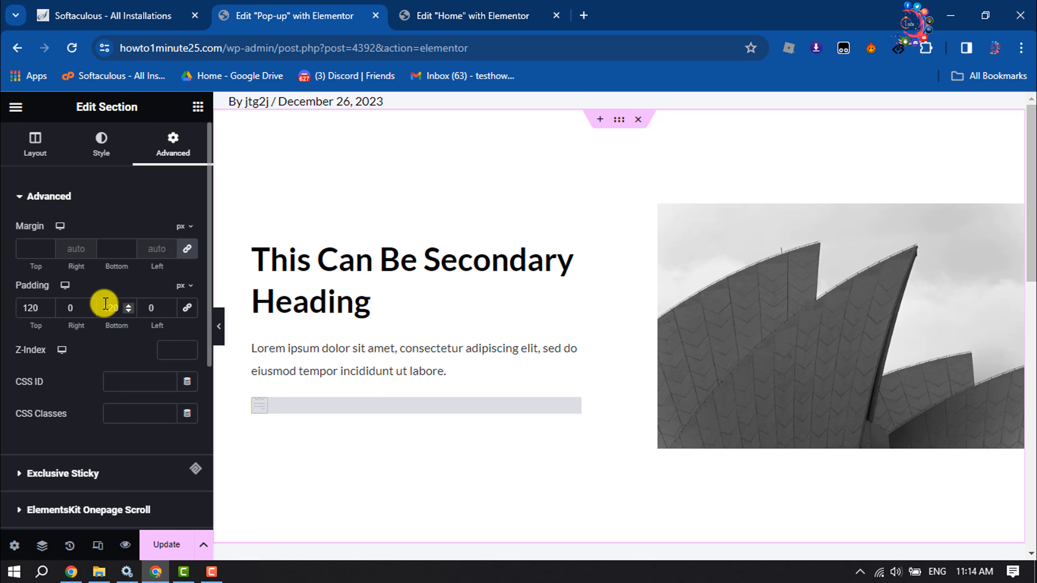
left_click_drag(41, 309, 2, 311)
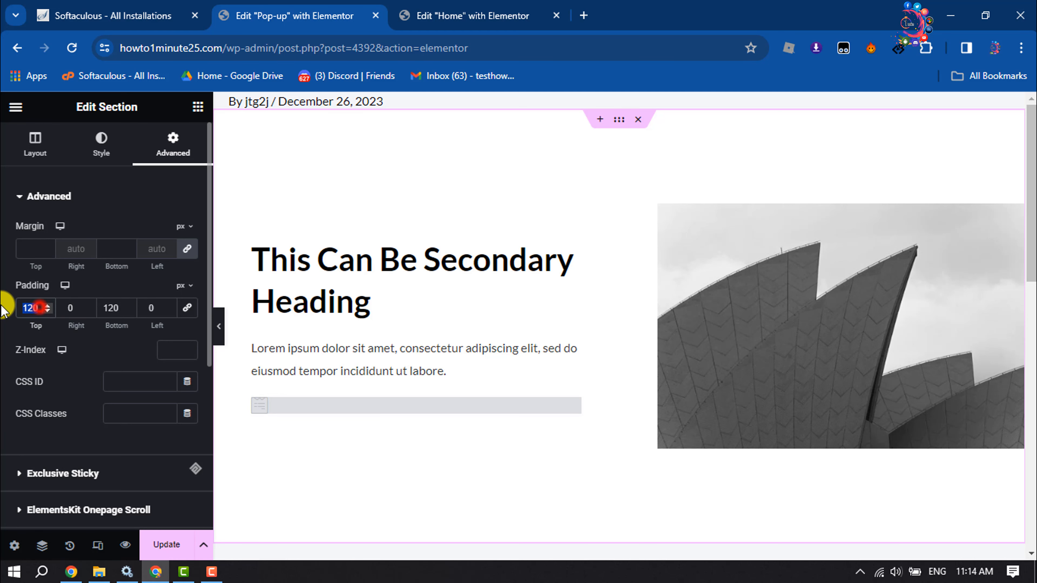
type("50")
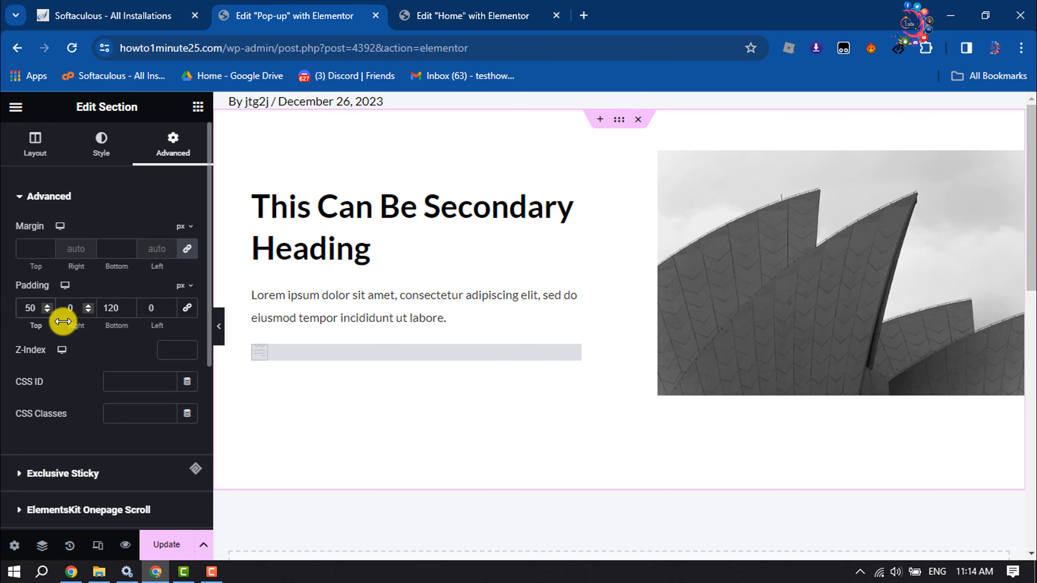
left_click(116, 308)
type("5")
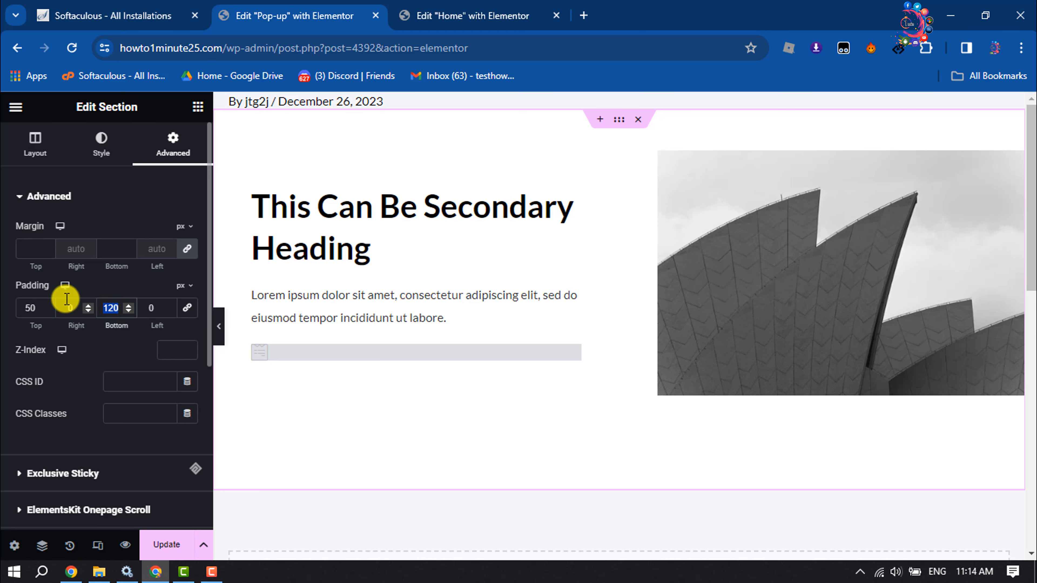
type("0")
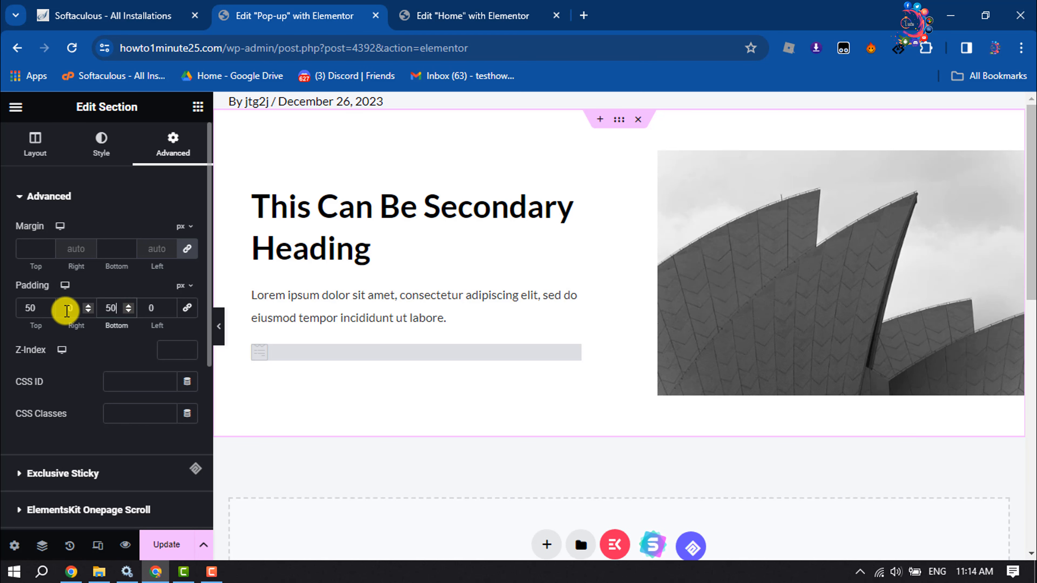
- Set the section's right and left padding to 100 px each
double_click(66, 309)
type("10")
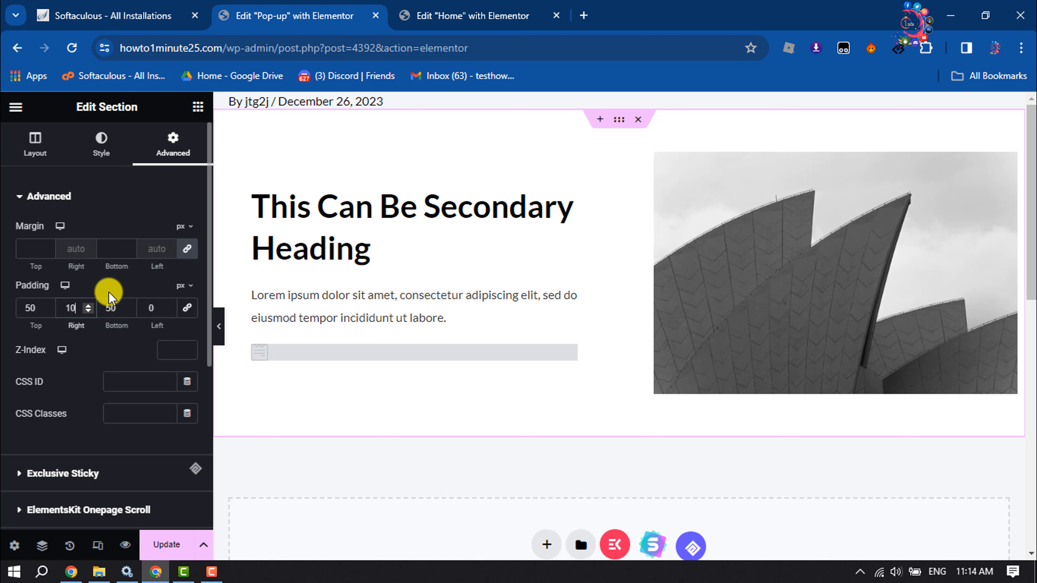
type("0")
left_click_drag(160, 307, 111, 295)
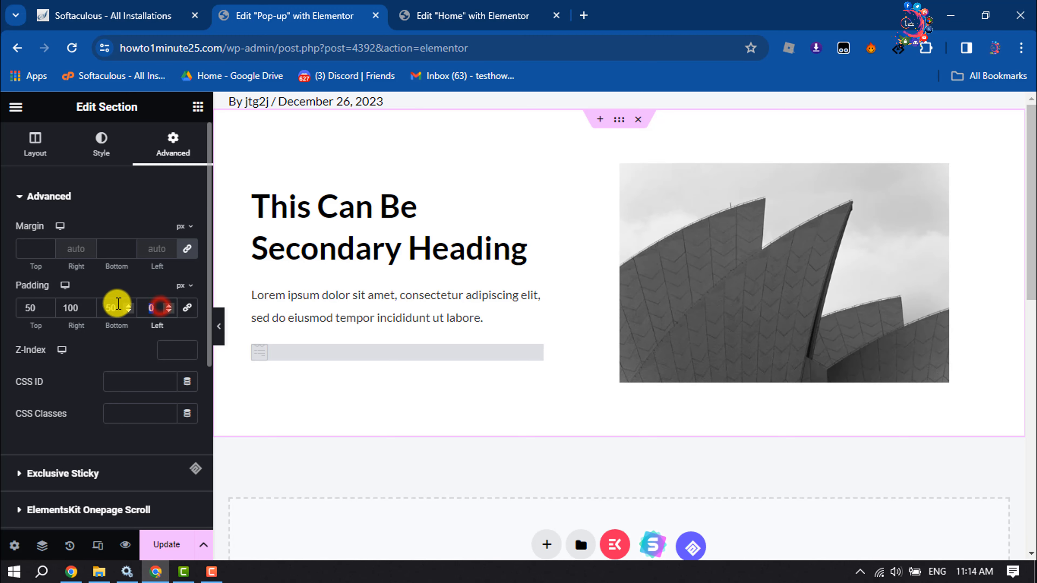
type("100")
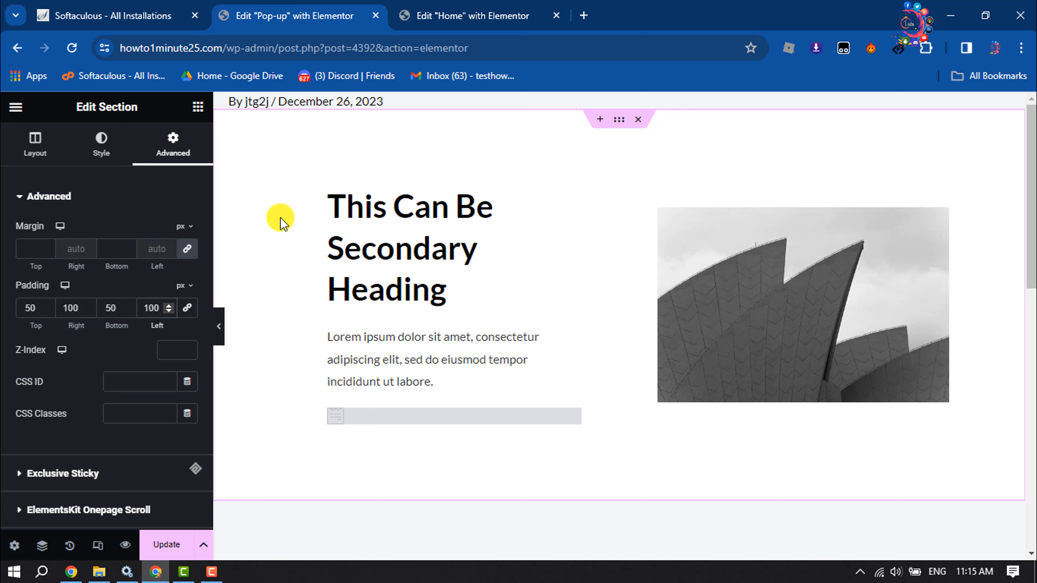
- Give the section a light cyan background overlay color, #DCFEFF
left_click(617, 122)
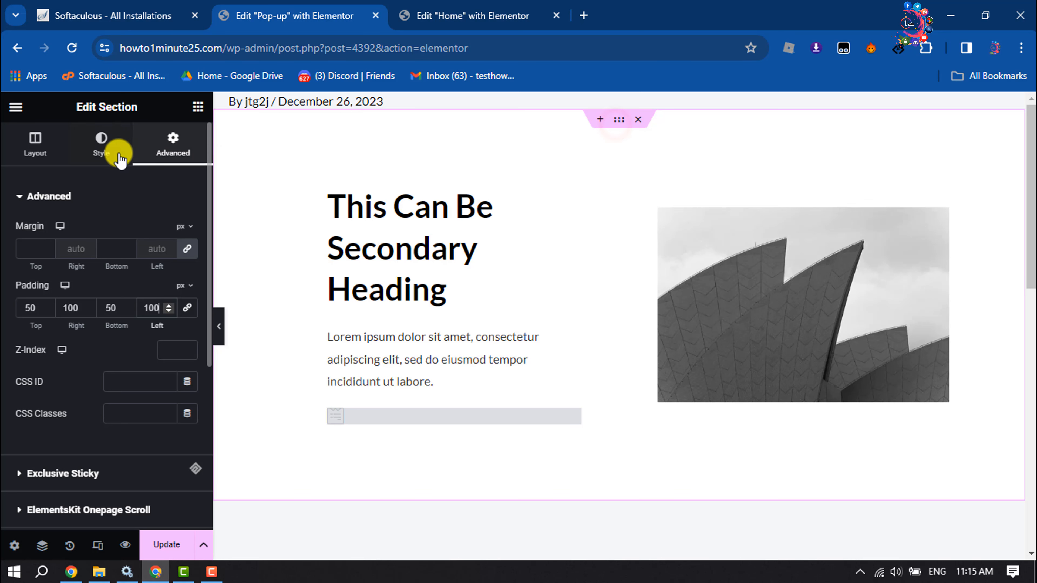
left_click(102, 152)
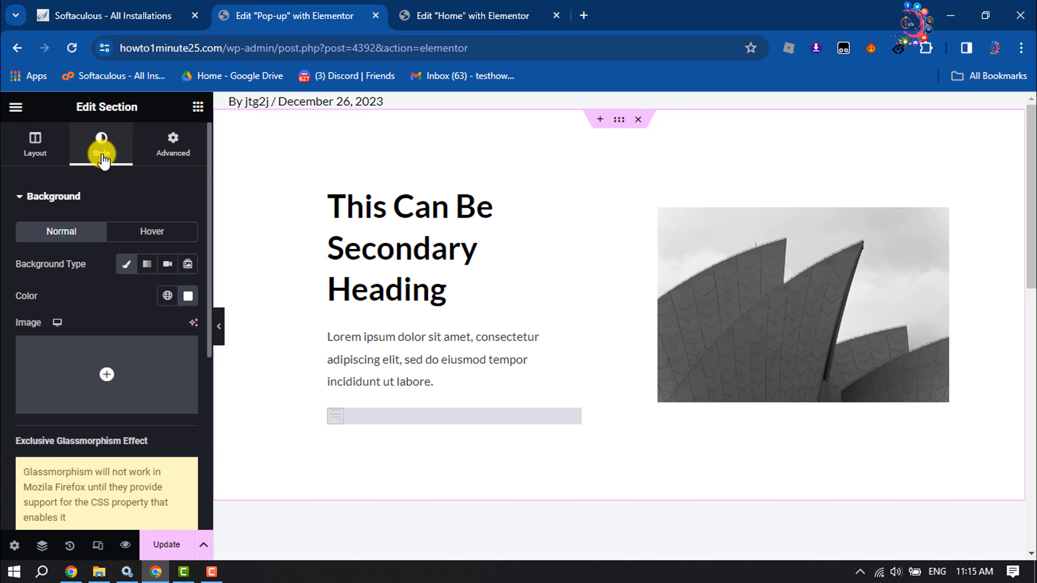
left_click(21, 236)
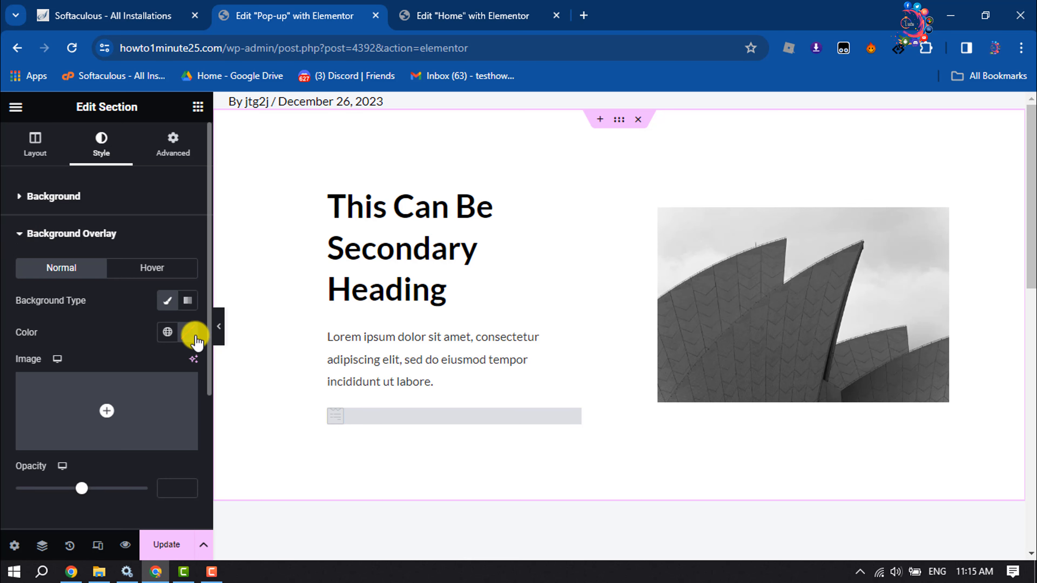
left_click(187, 332)
left_click_drag(326, 315, 283, 353)
left_click(306, 387)
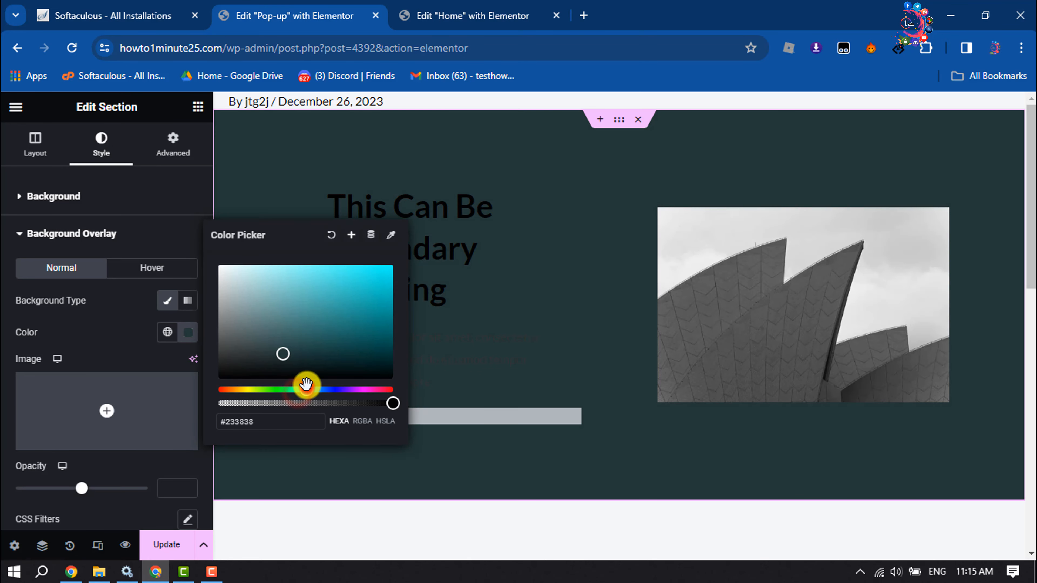
left_click_drag(284, 310, 255, 257)
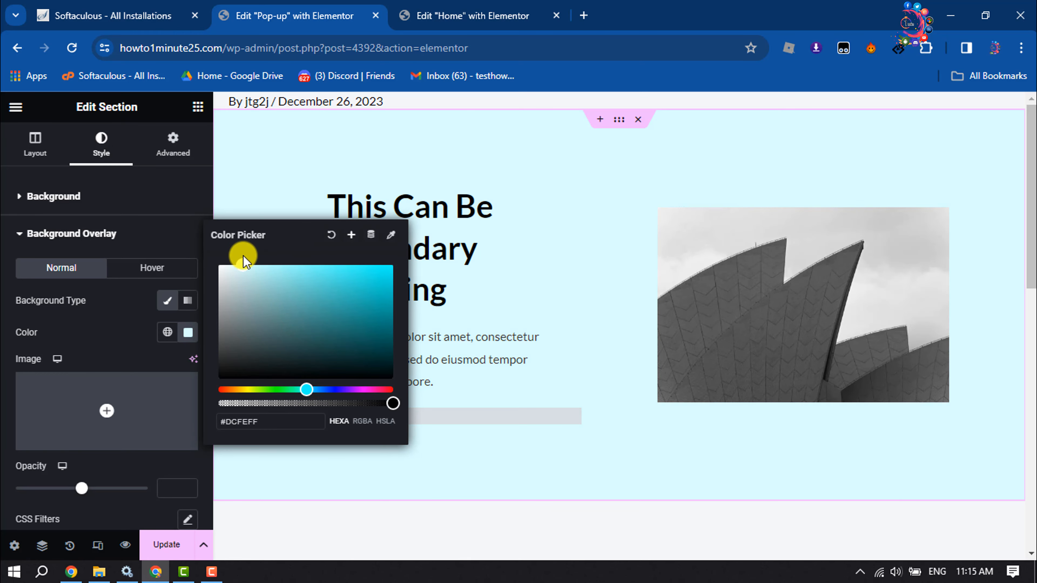
left_click(105, 337)
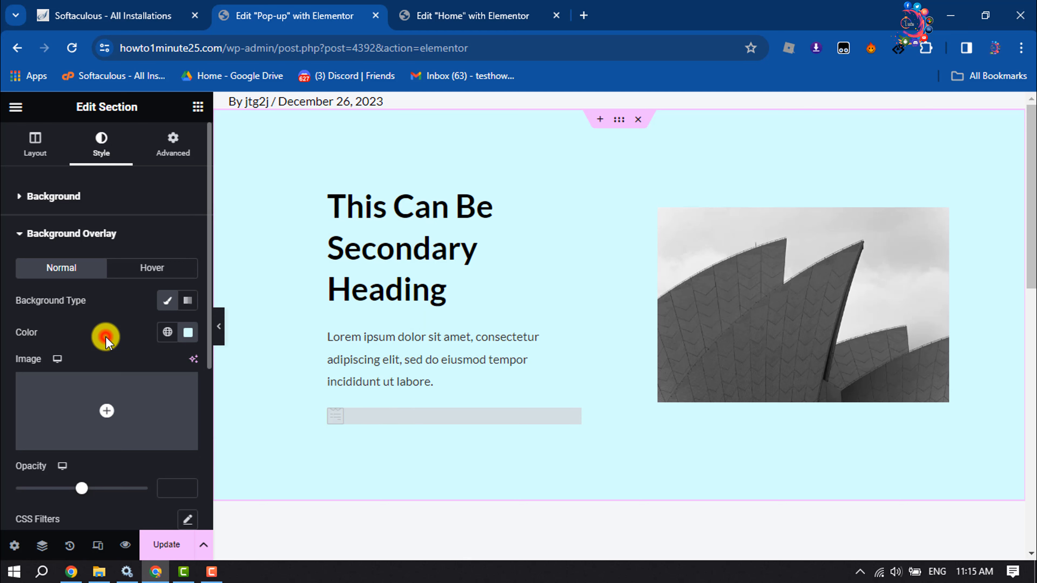
- Set the background overlay's opacity to 0.84 and update the template
left_click_drag(83, 492, 142, 496)
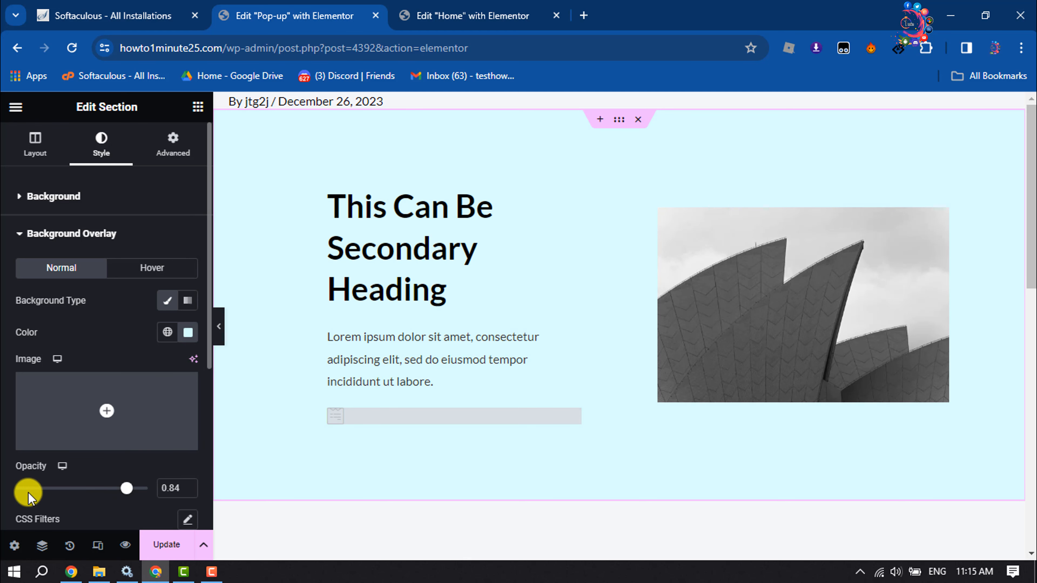
scroll(137, 371, "down", 5)
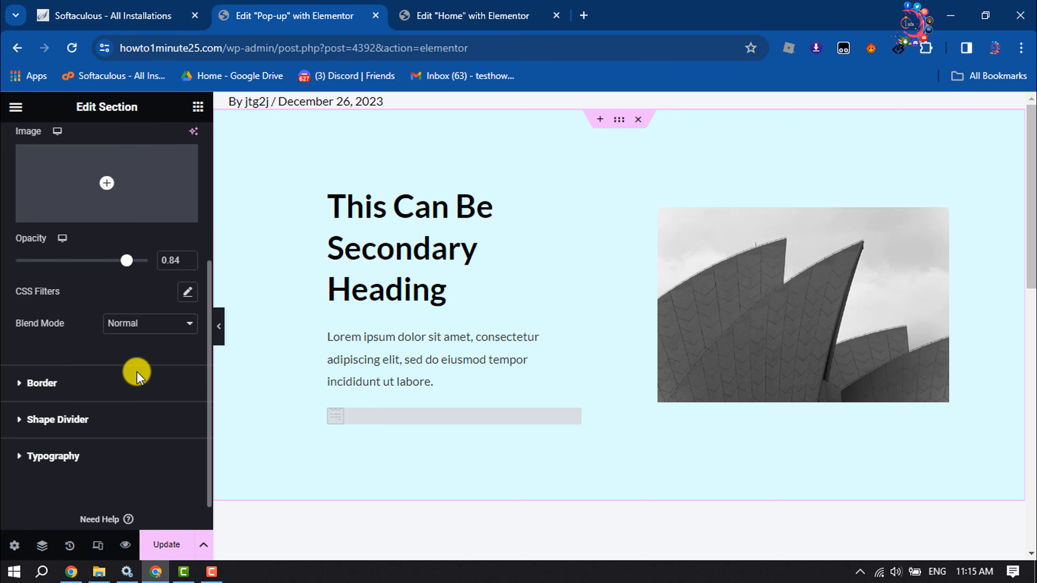
left_click(175, 555)
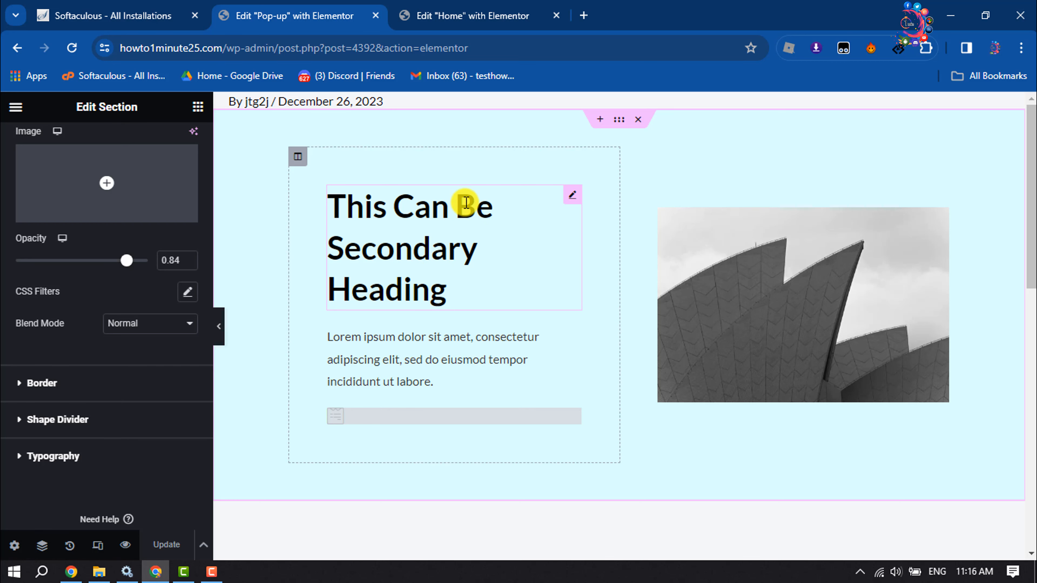
- Open the secondary heading's settings and select its title text
left_click_drag(568, 198, 573, 194)
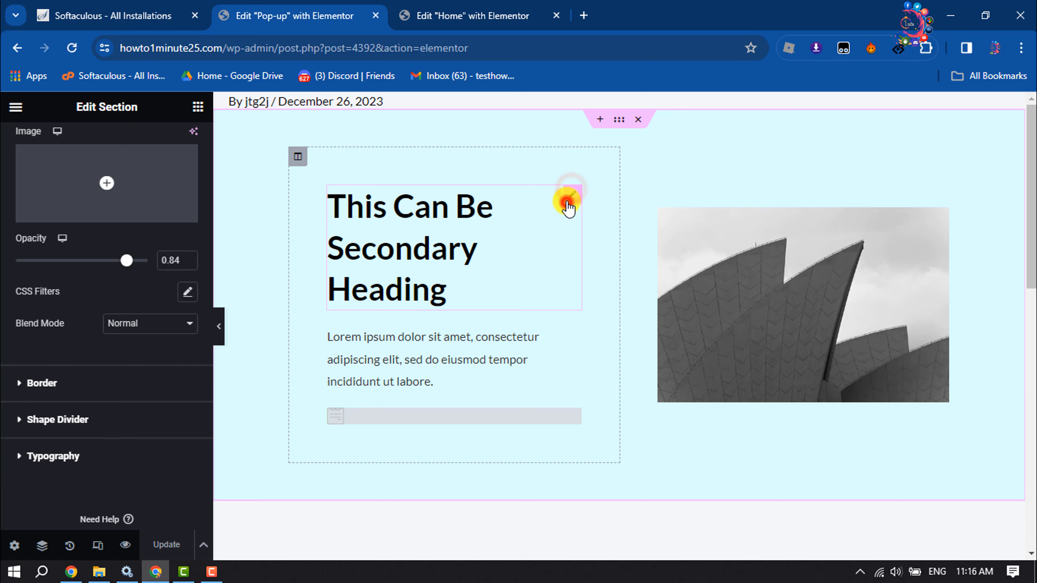
left_click(55, 276)
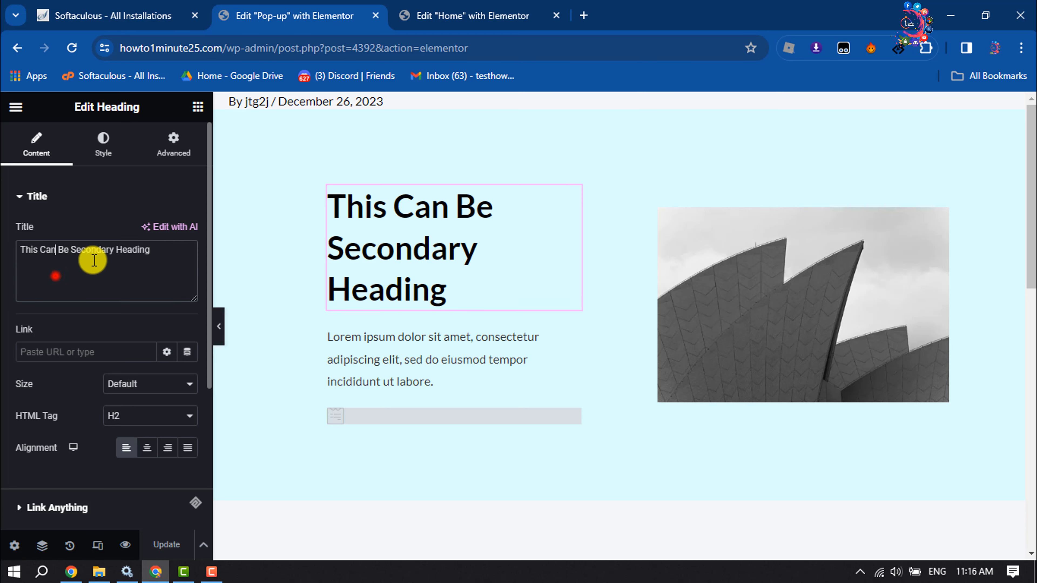
triple_click(163, 248)
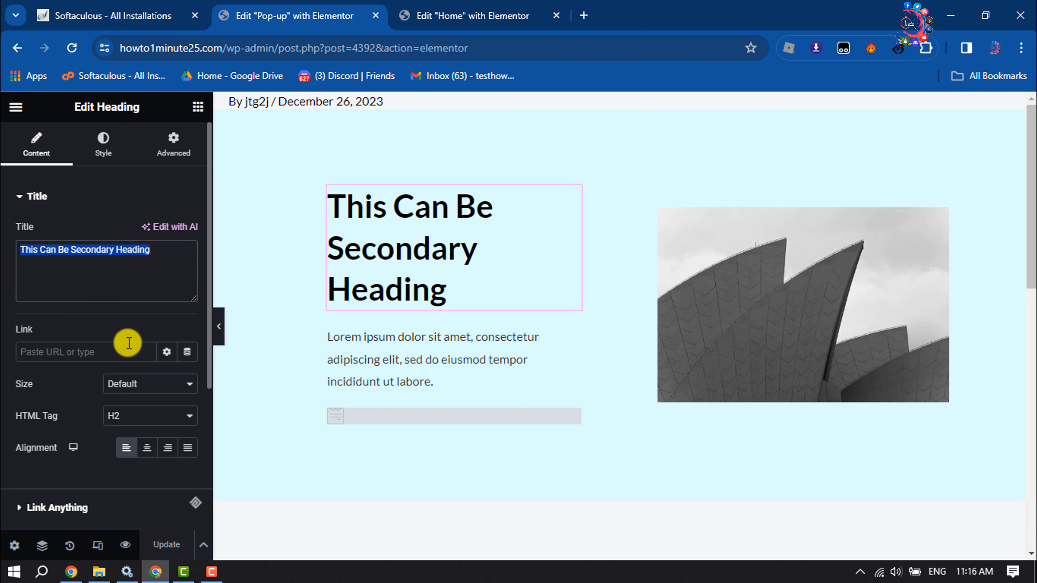
- Replace the section's image with 2387447.jpg from the media library
left_click(941, 223)
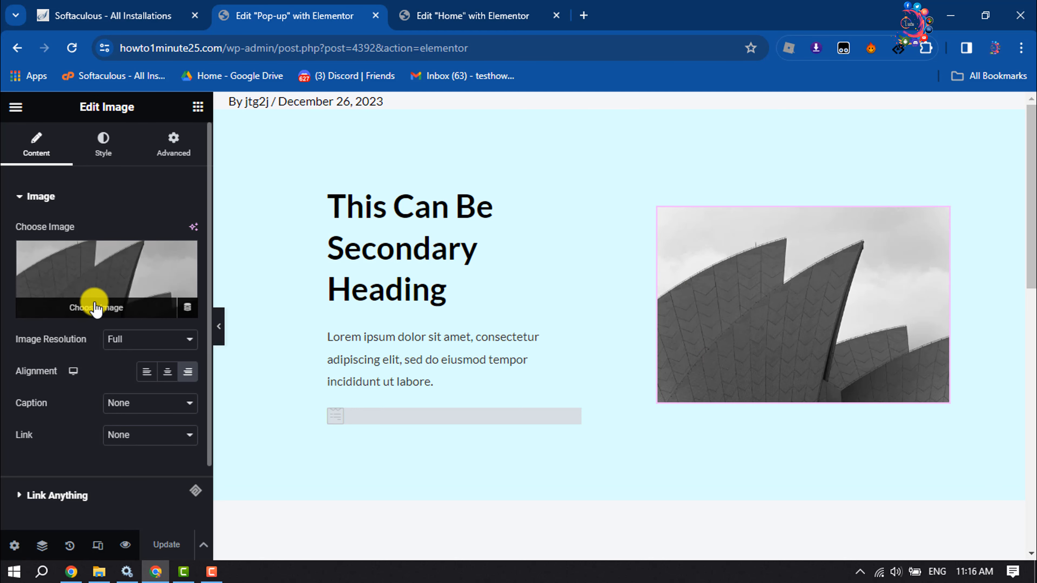
left_click(95, 312)
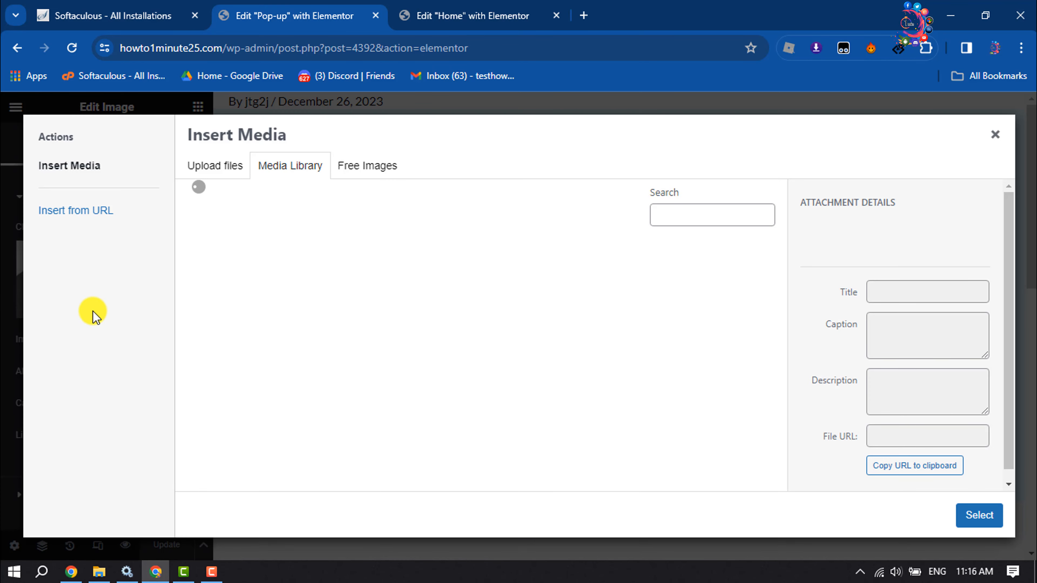
left_click(679, 293)
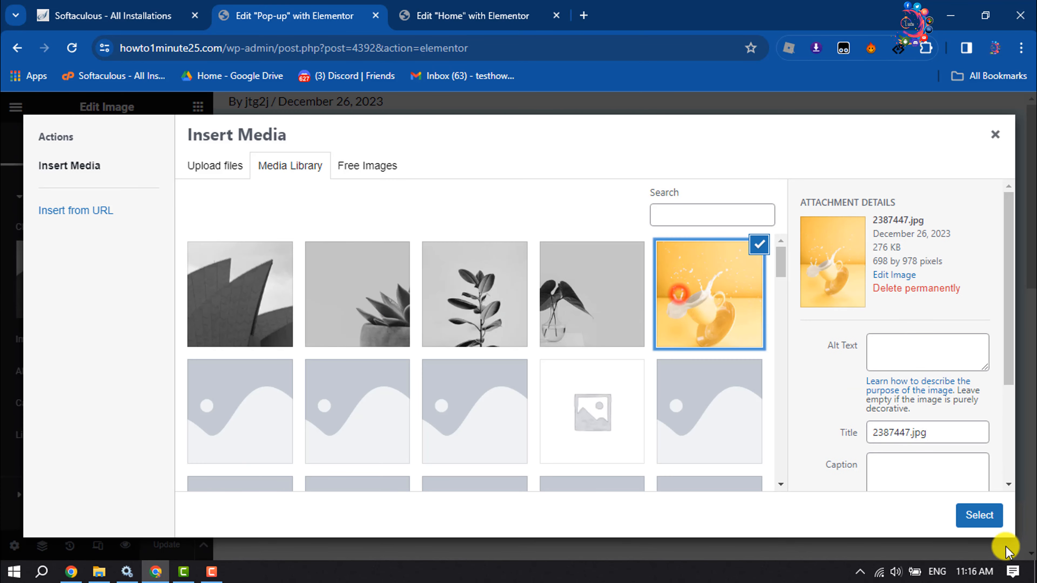
left_click(978, 515)
scroll(852, 359, "down", 10)
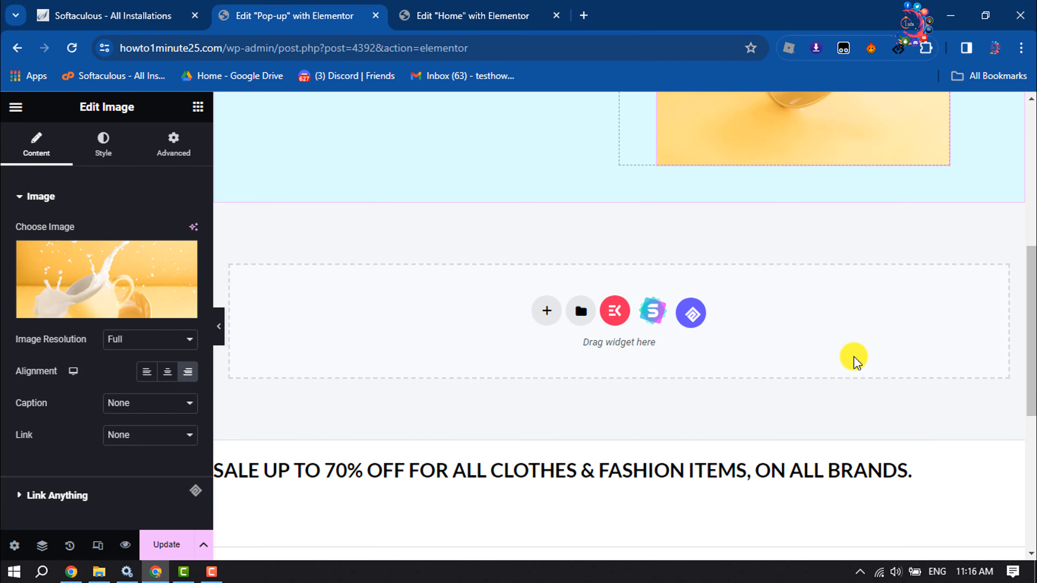
scroll(855, 361, "up", 8)
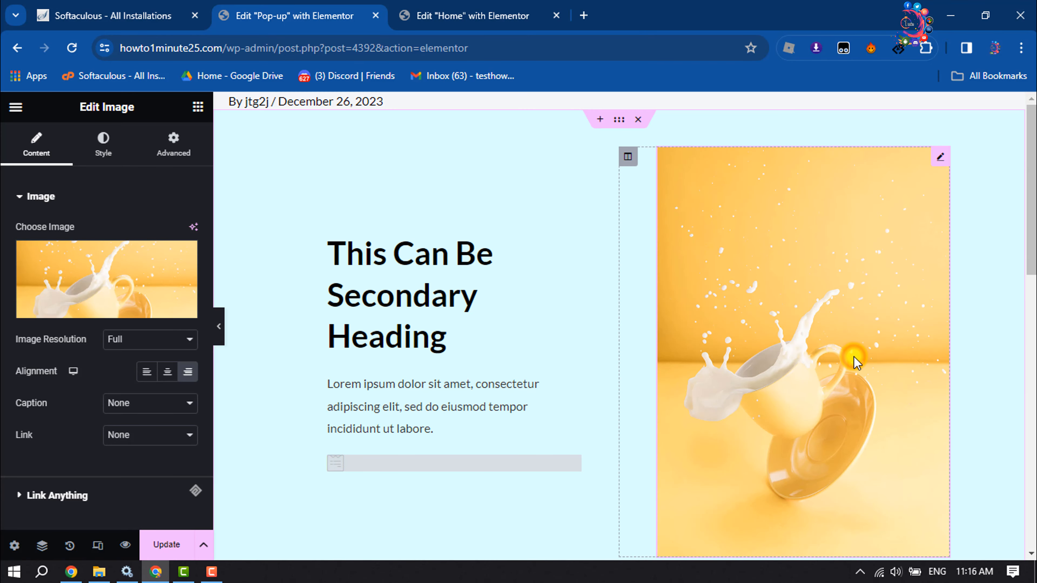
- Change the section's image back to the black-and-white building photo from the media library
left_click(856, 362)
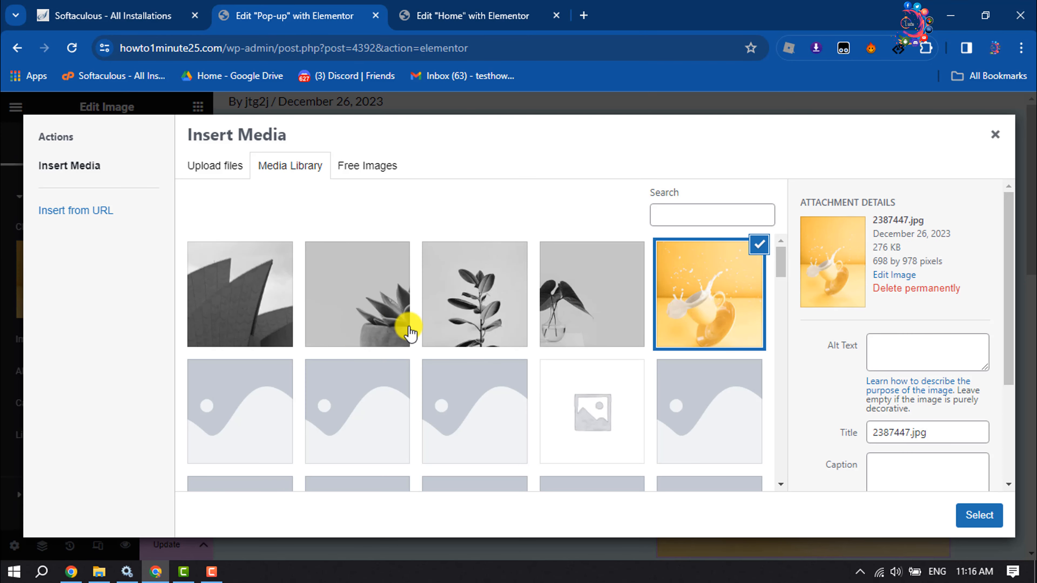
left_click(241, 300)
left_click(963, 514)
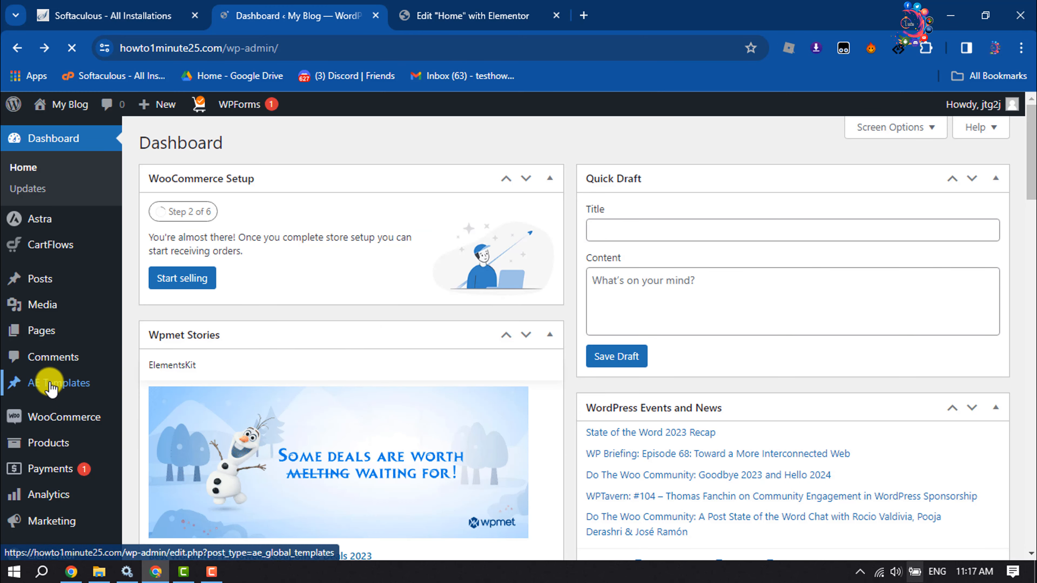
- Open the list of AE templates and copy the Pop-up template's shortcode, [INSERT_ELEMENTOR id="4392"]
left_click(50, 386)
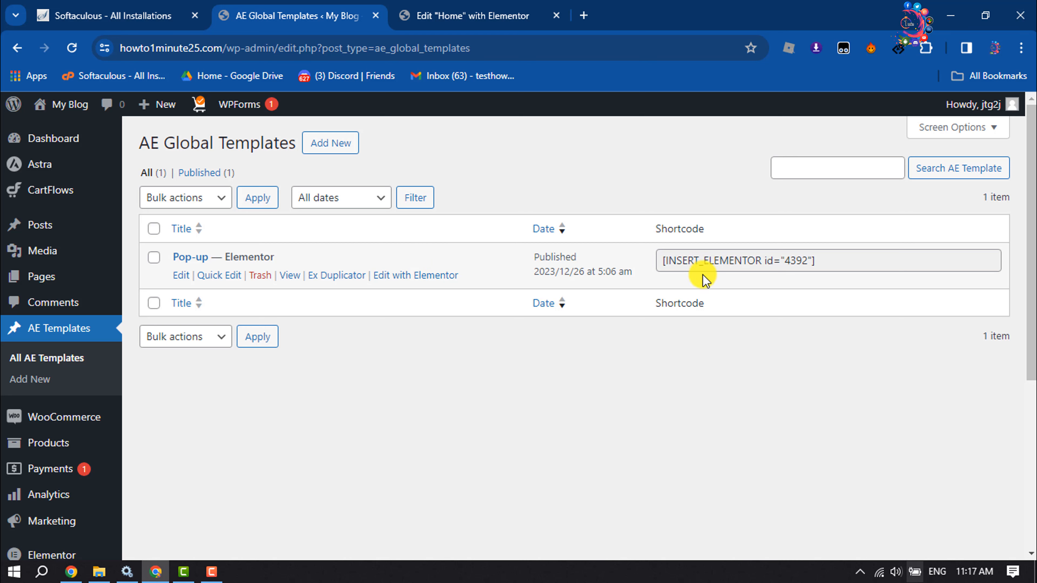
left_click_drag(840, 261, 658, 261)
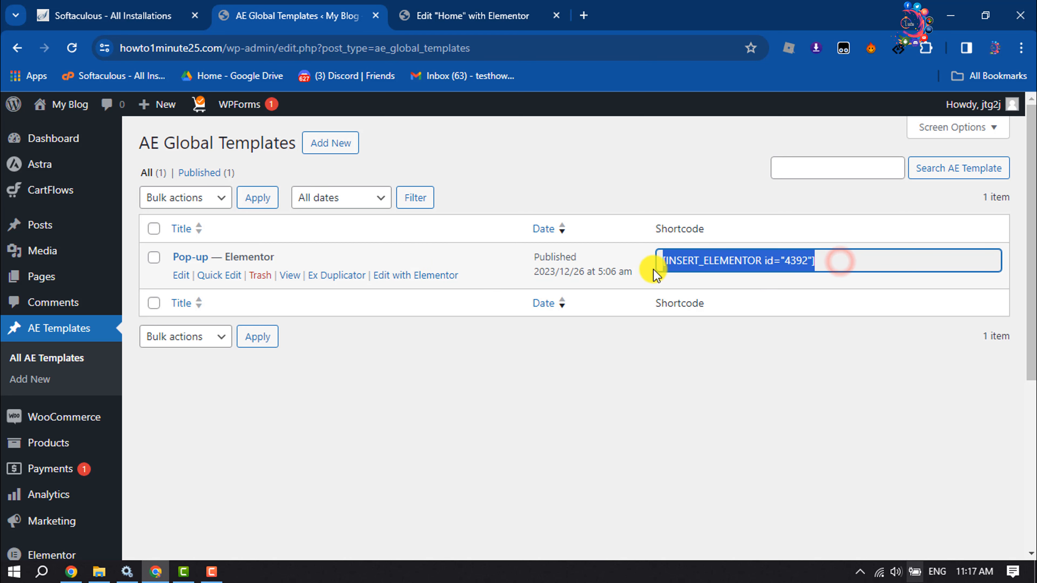
right_click(721, 260)
left_click(741, 275)
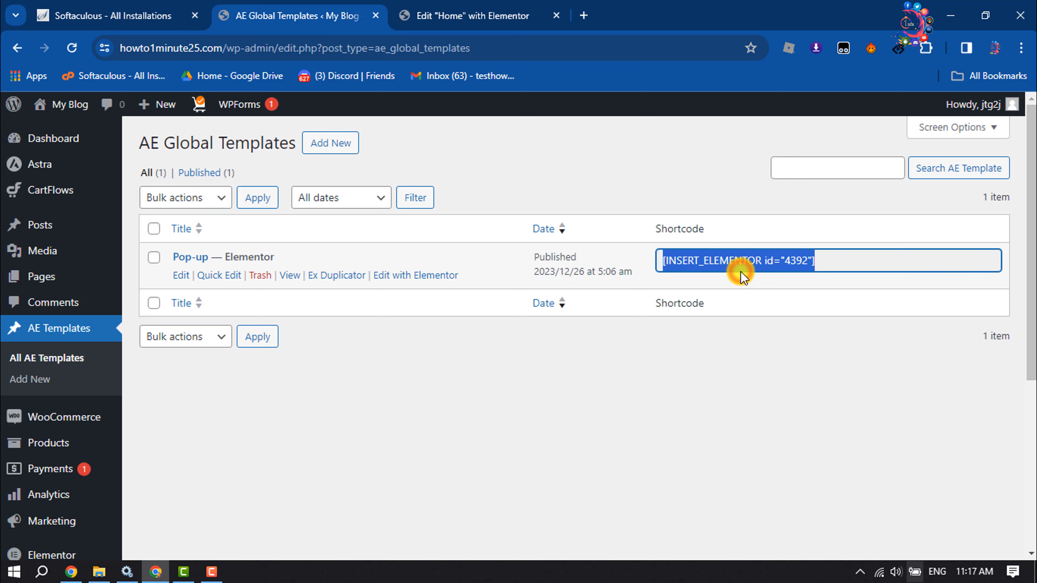
left_click(740, 272)
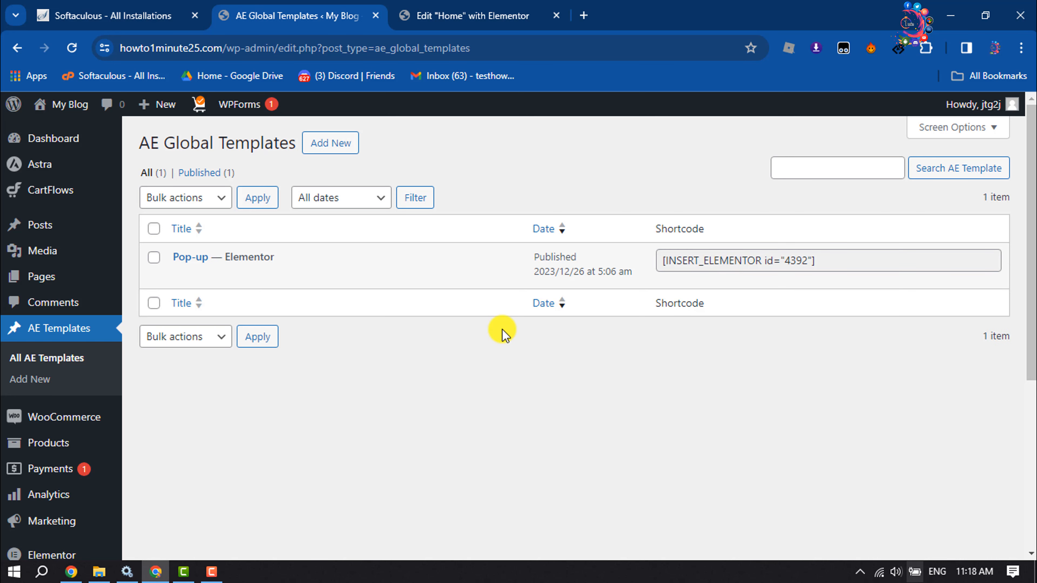
- In the Home page's Elementor editor, find the Modal Popup widget and place it between the "25% Off On All Products" text and the hero buttons
left_click(476, 11)
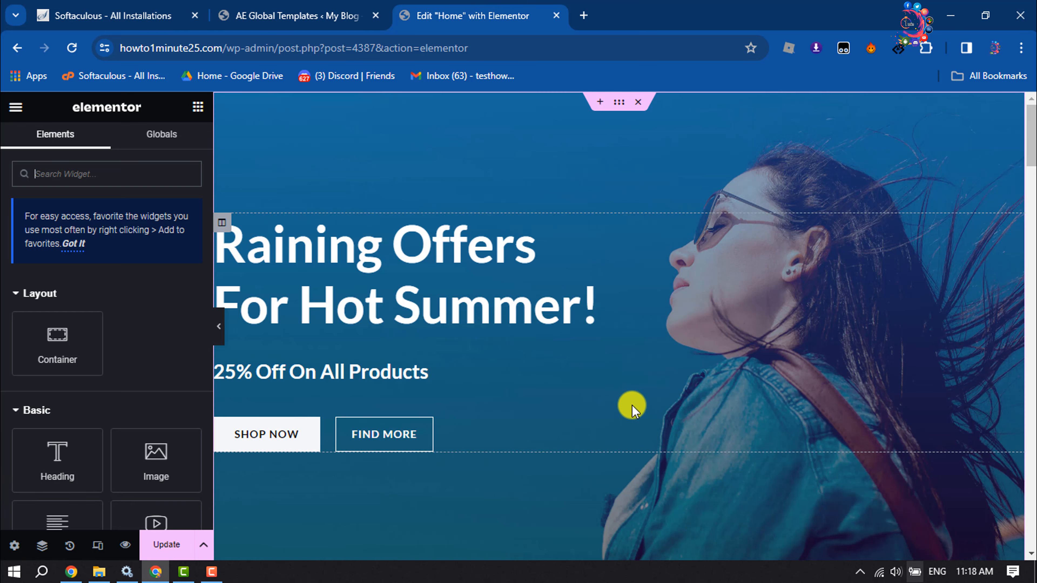
scroll(632, 406, "down", 4)
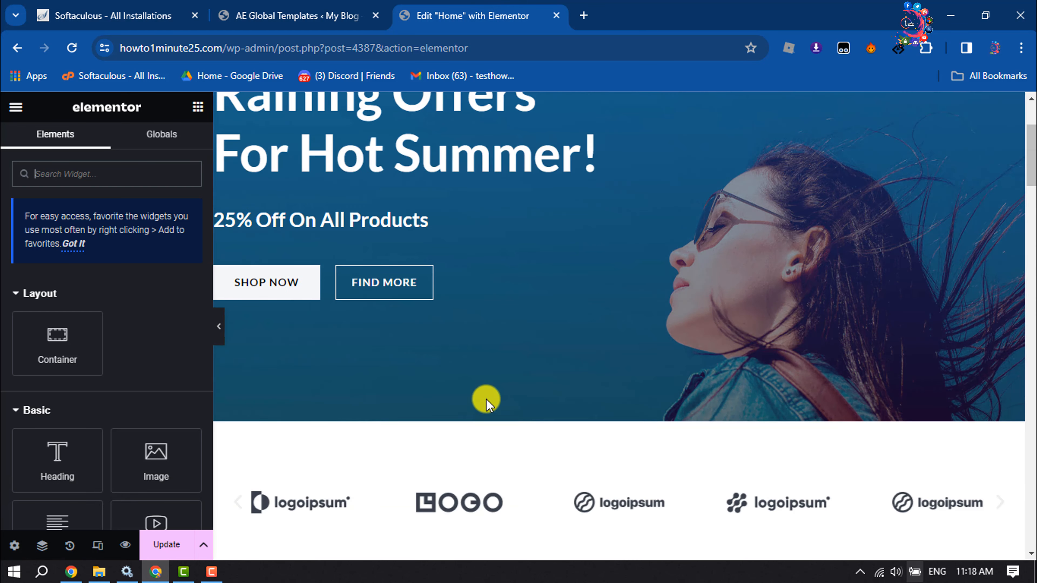
scroll(340, 428, "up", 2)
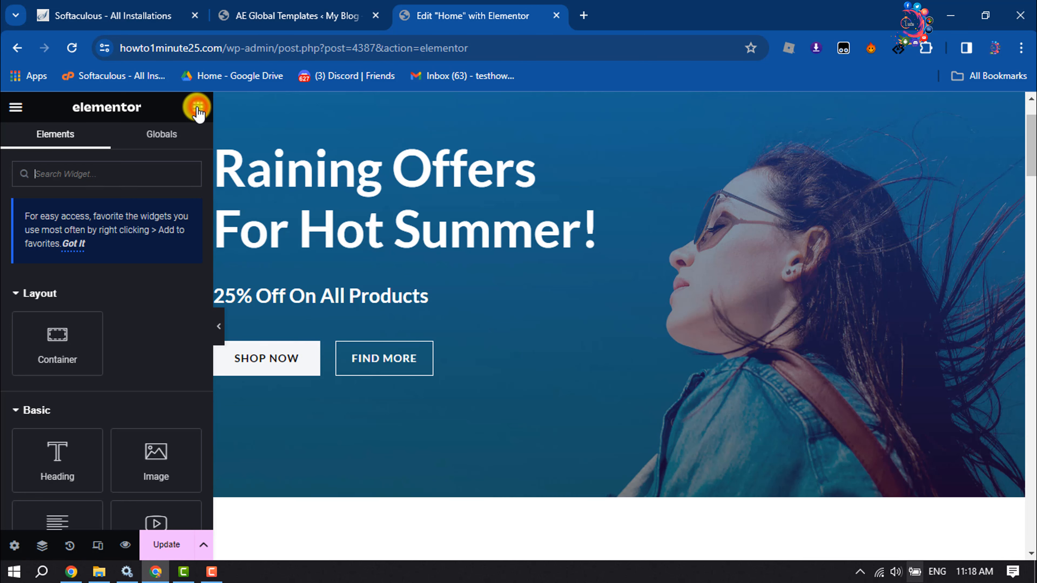
left_click(55, 169)
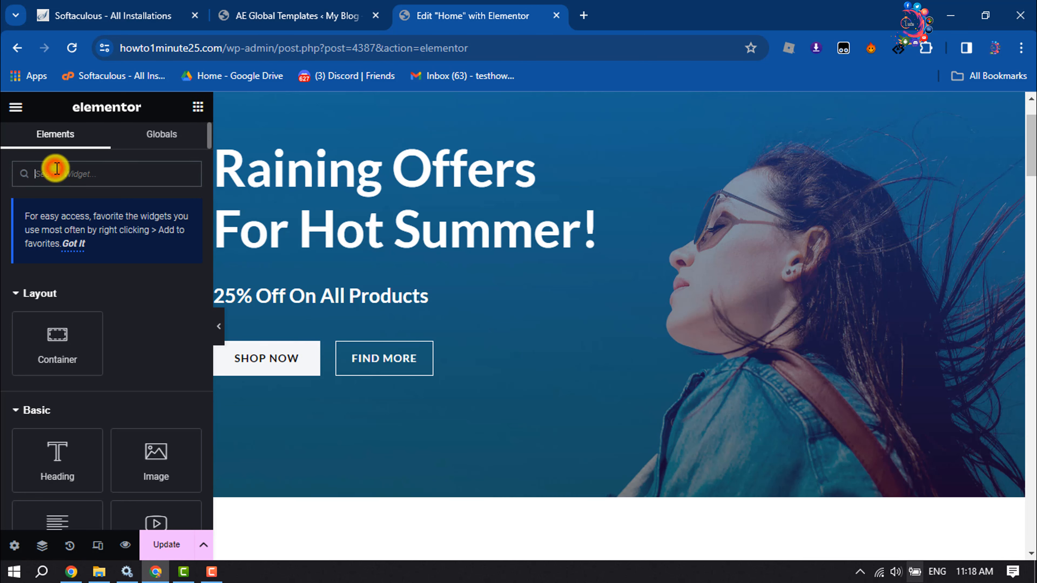
type("l")
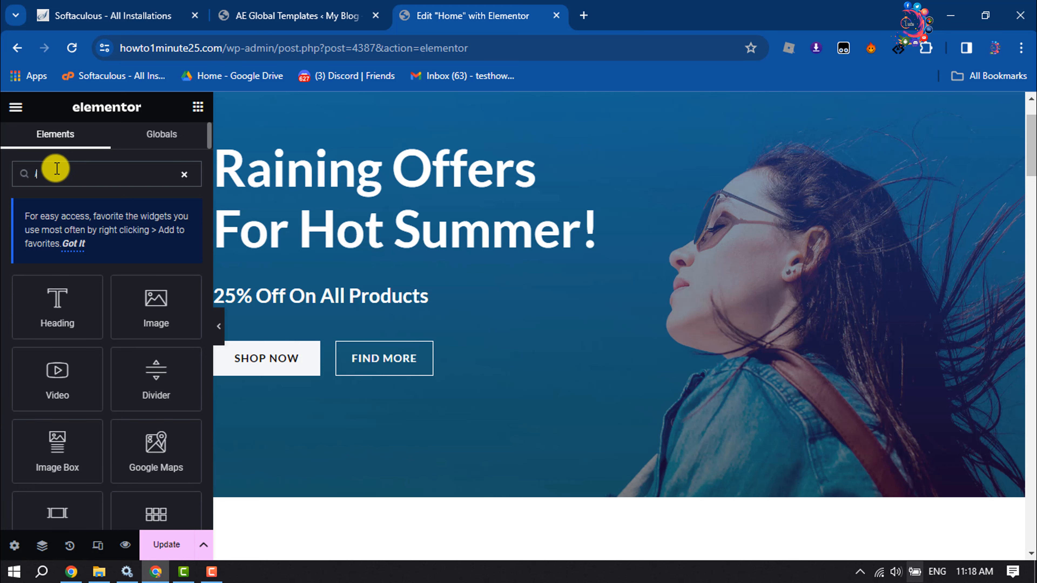
key("BackSpace")
type("p")
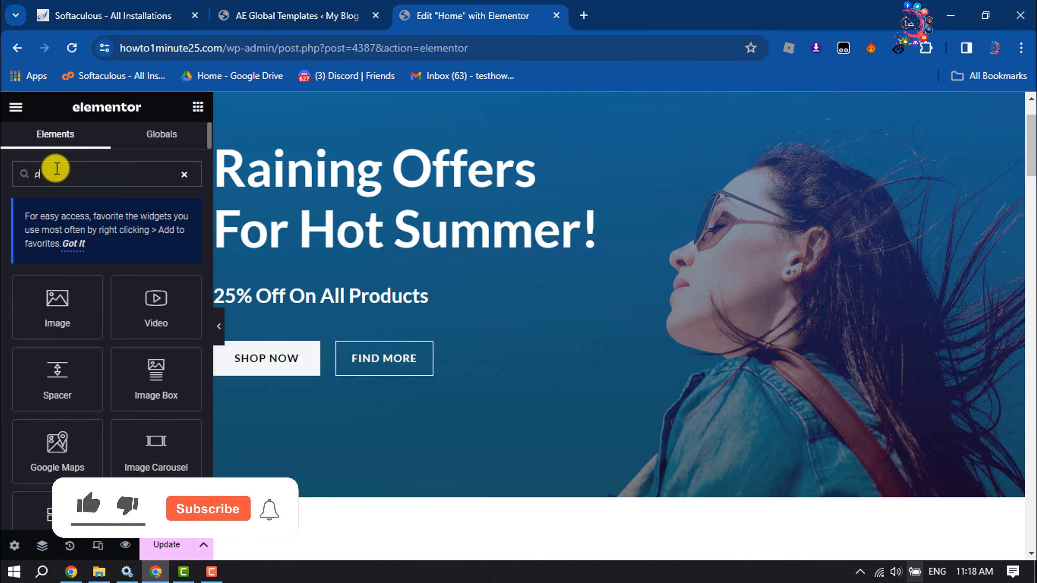
type("op")
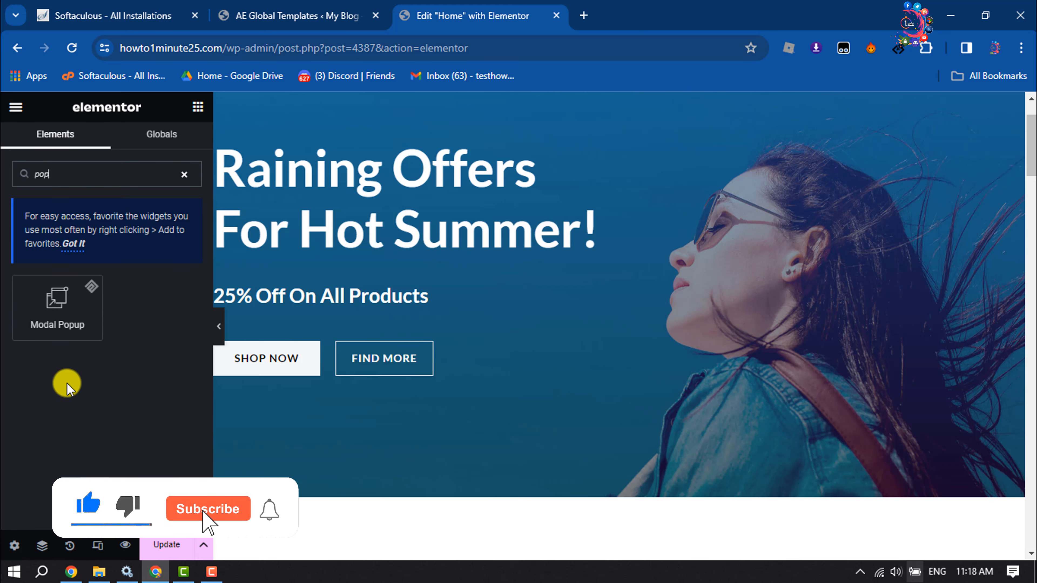
left_click_drag(59, 311, 348, 328)
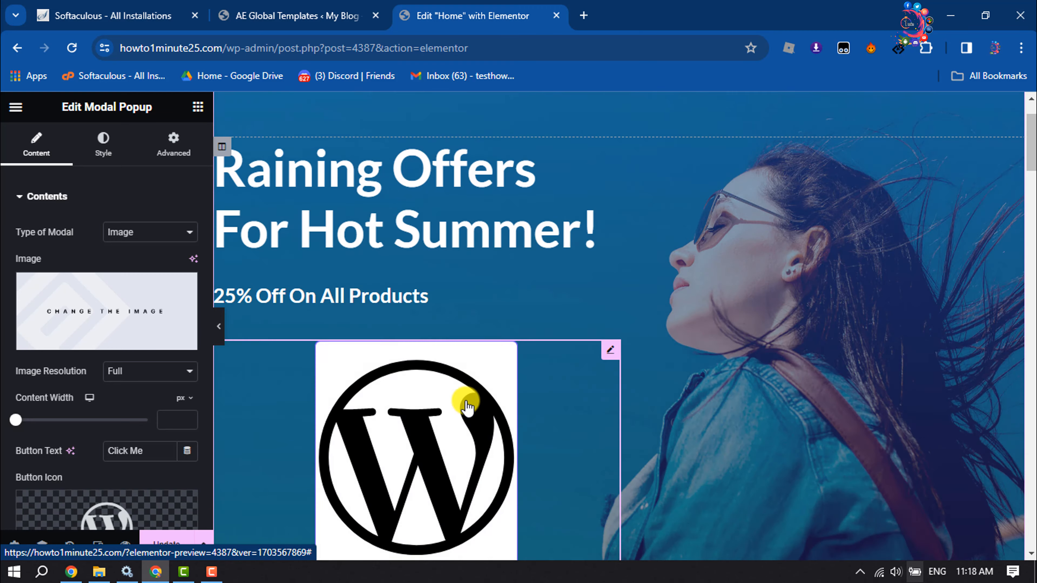
scroll(477, 404, "down", 3)
scroll(478, 401, "up", 1)
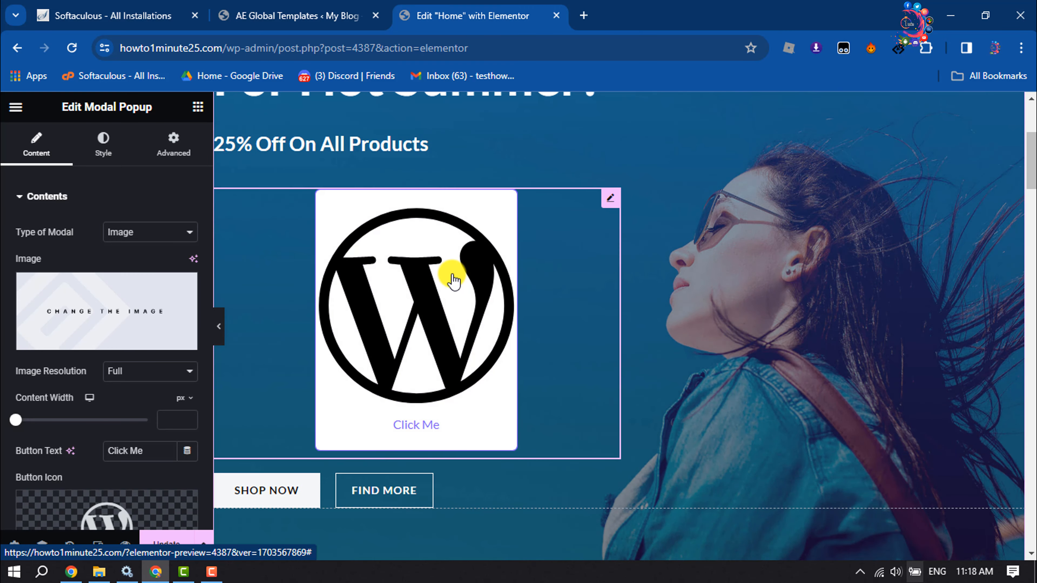
- Remove the WordPress icon from the Modal Popup's button
scroll(122, 439, "down", 3)
mouse_move(95, 417)
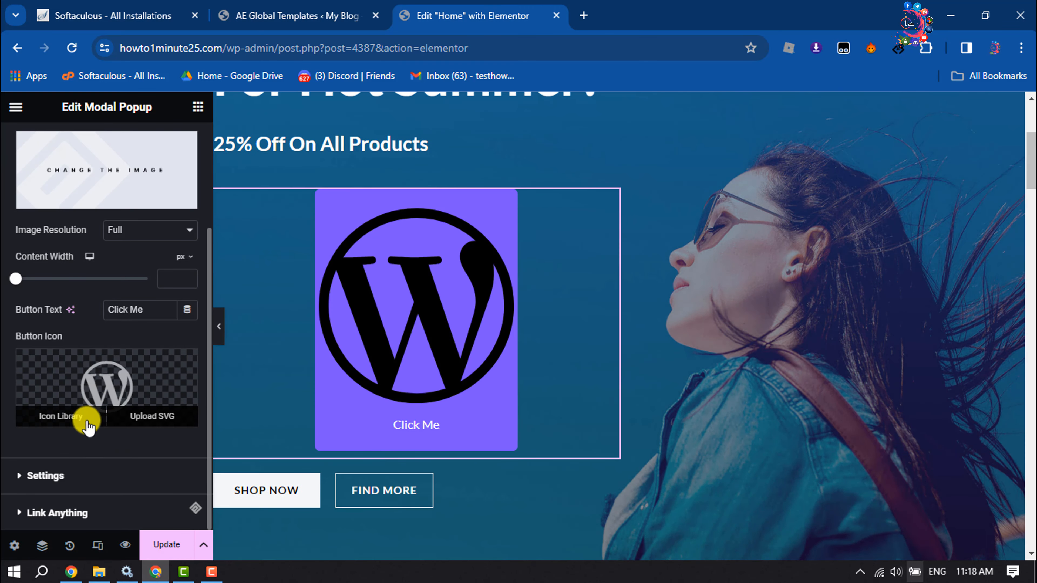
left_click(183, 365)
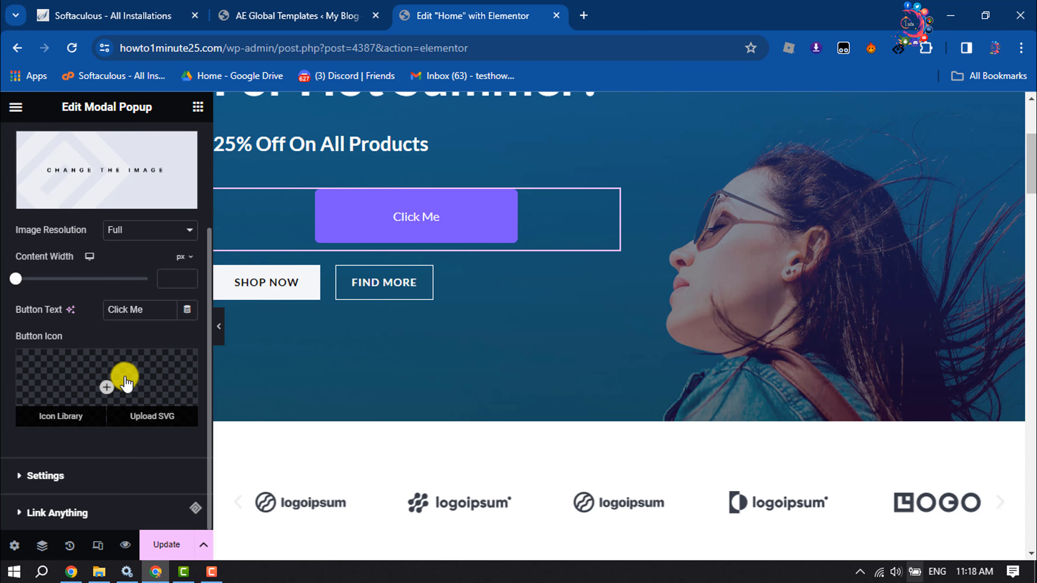
scroll(497, 402, "up", 3)
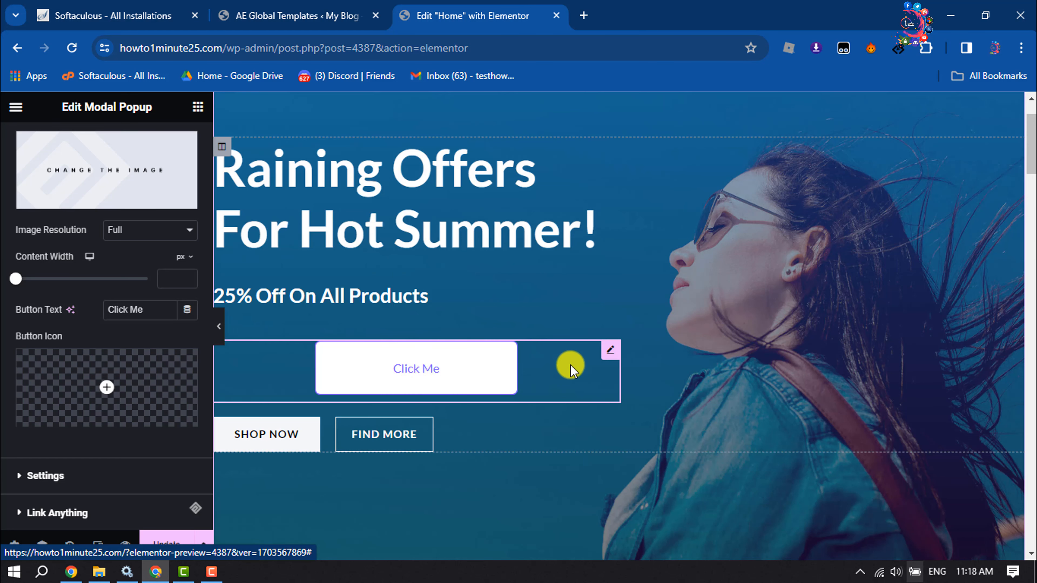
- Set the Modal Popup's type to ShortCode and enter the copied template shortcode, [INSERT_ELEMENTOR id="4392"]
left_click(611, 351)
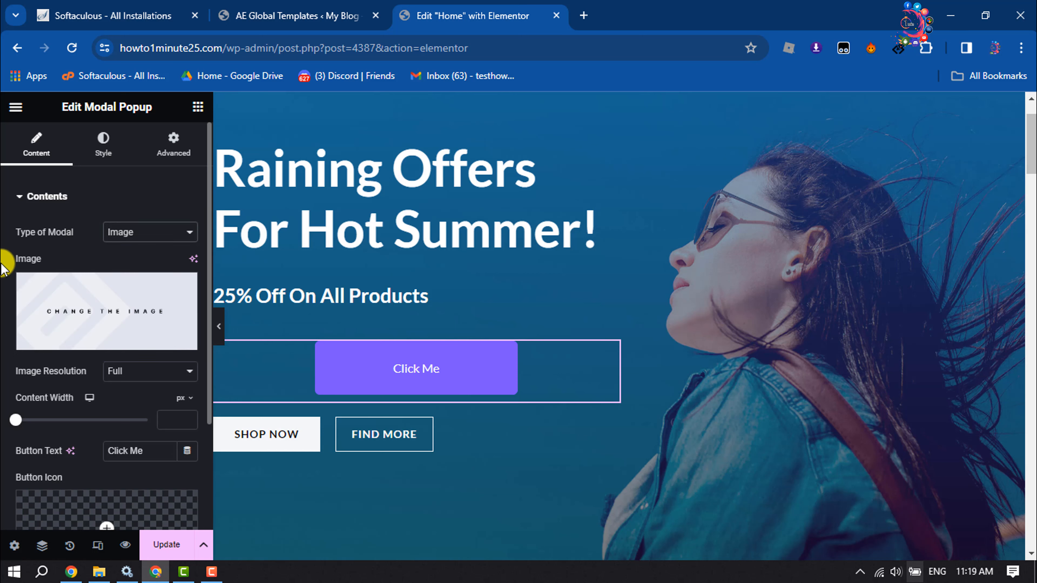
left_click(160, 236)
left_click(131, 330)
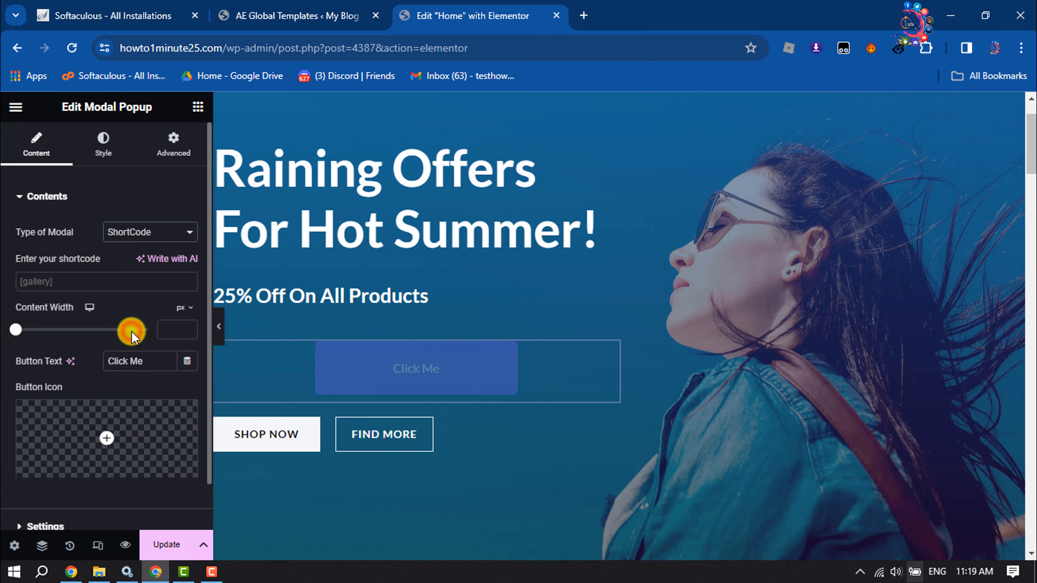
left_click(59, 274)
left_click(330, 8)
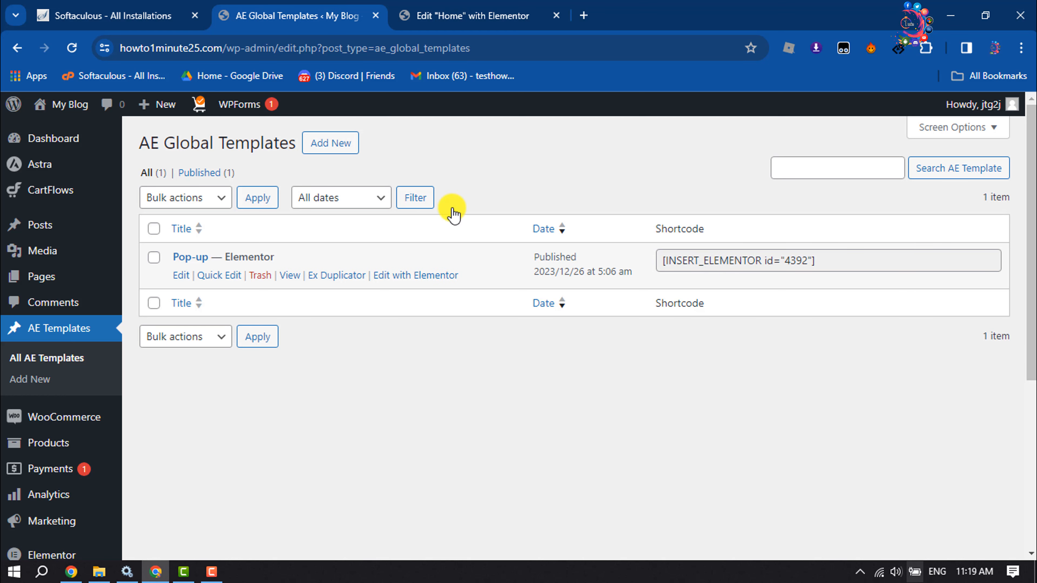
left_click(449, 12)
key("ctrl+v")
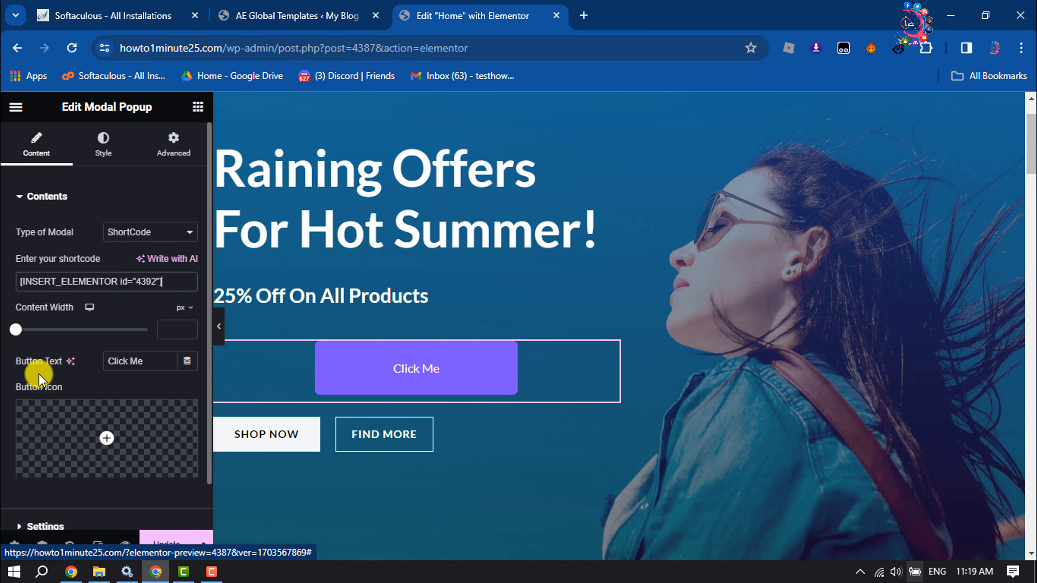
- Change the Modal Popup's button text to "Click Here"
left_click_drag(155, 361, 111, 359)
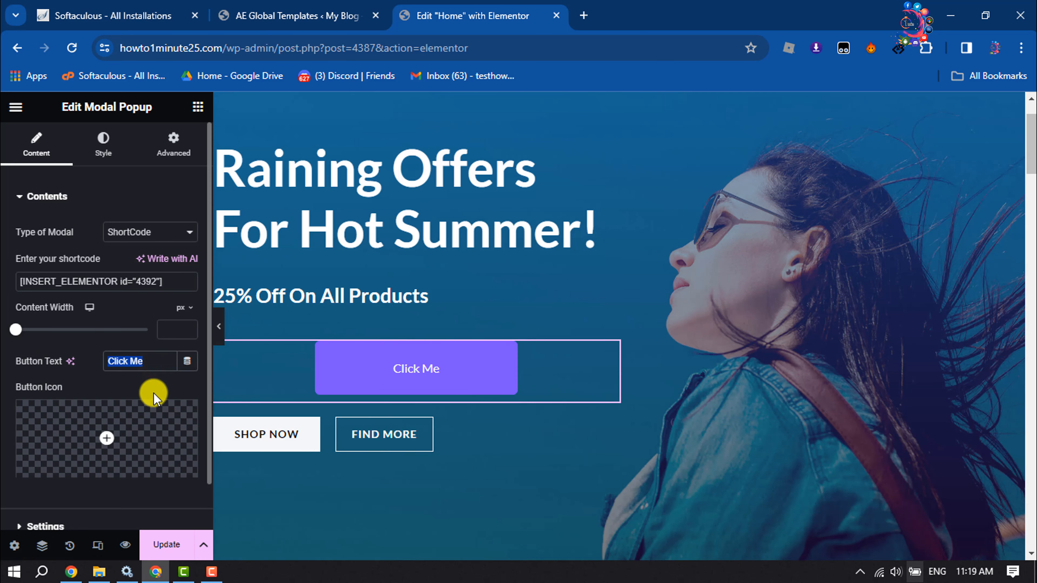
mouse_move(157, 411)
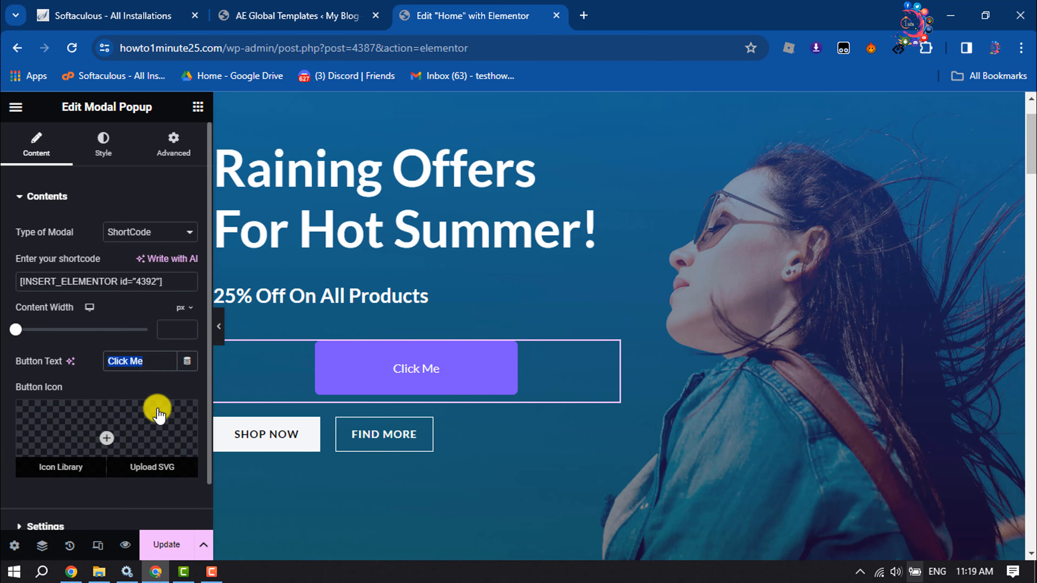
type("S")
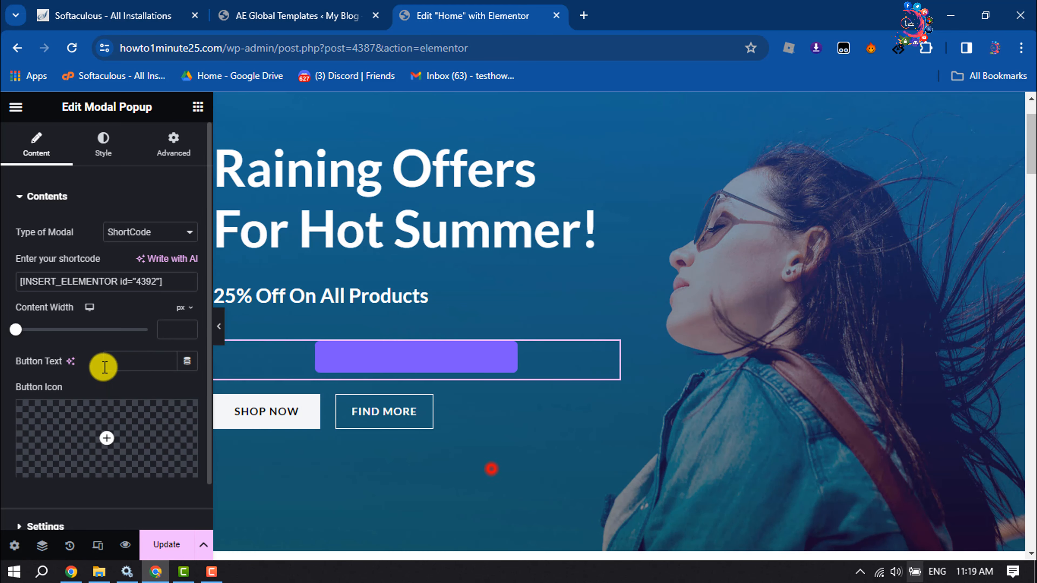
type("Clo")
type("ck Here")
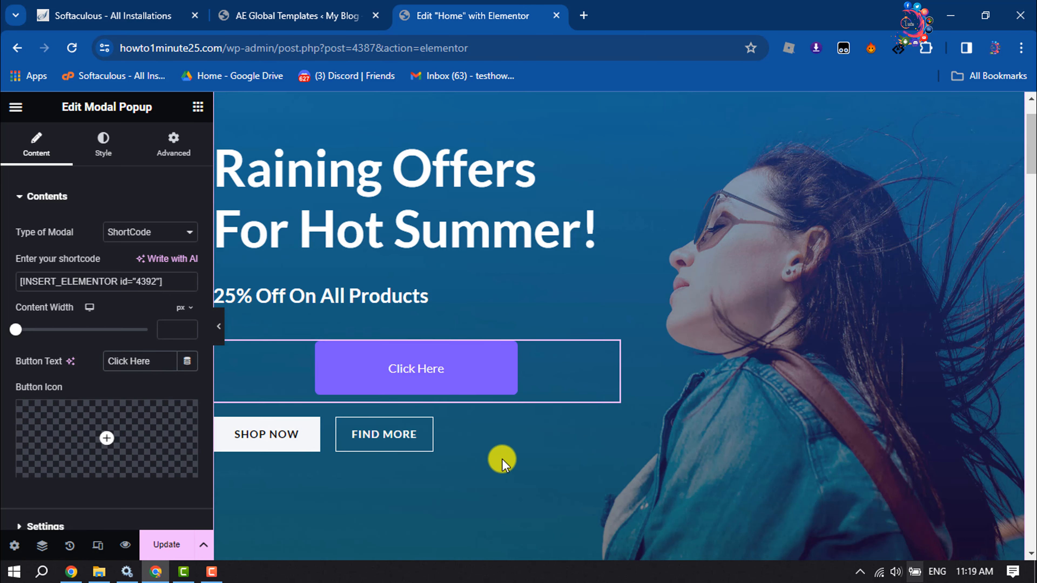
- Style the pop-up button with a width of 35% and a border radius of 14 px on all corners
left_click(615, 352)
left_click(96, 144)
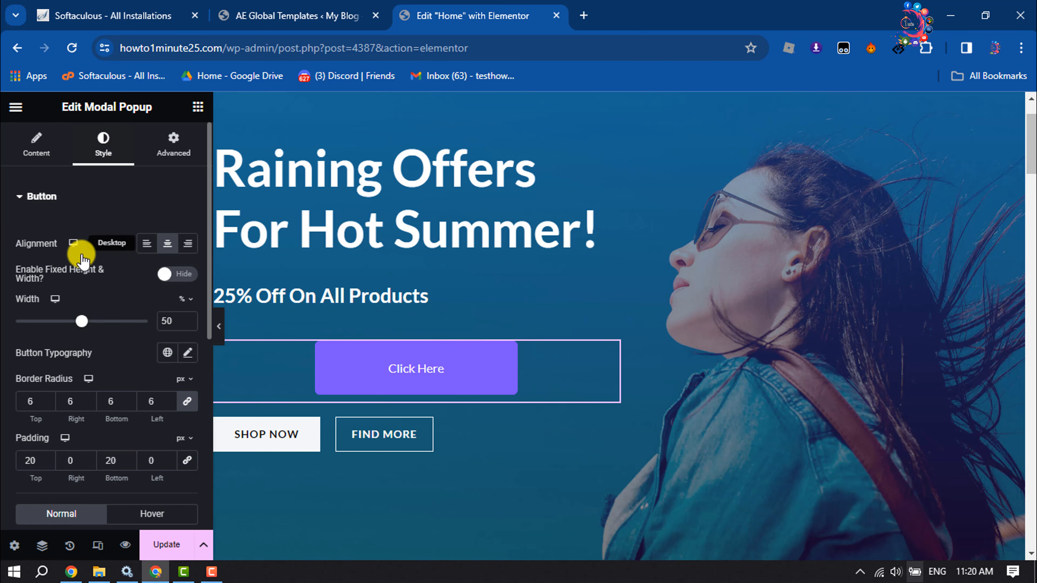
scroll(78, 278, "down", 2)
left_click_drag(84, 250, 65, 258)
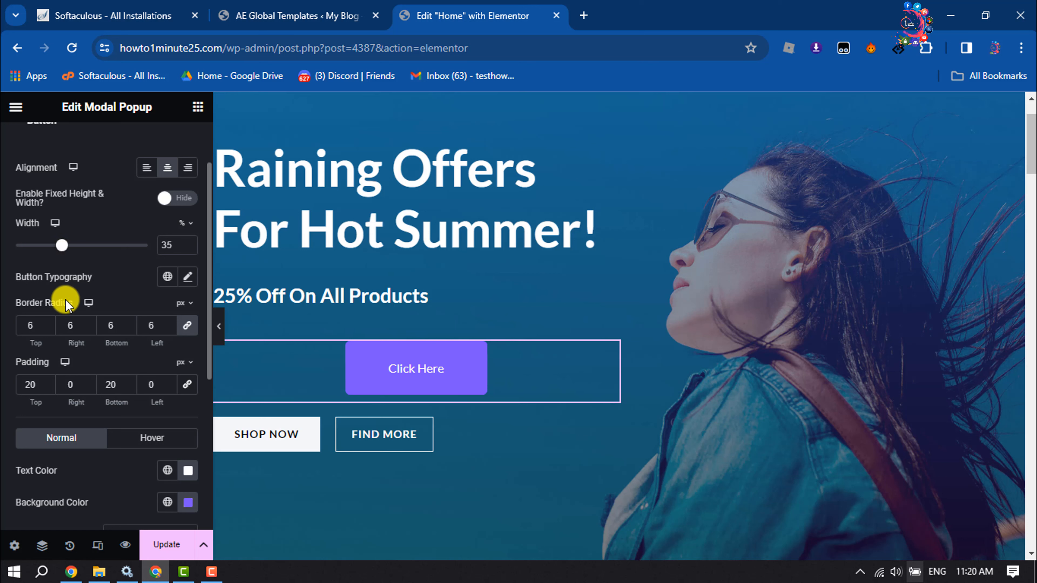
left_click(41, 323)
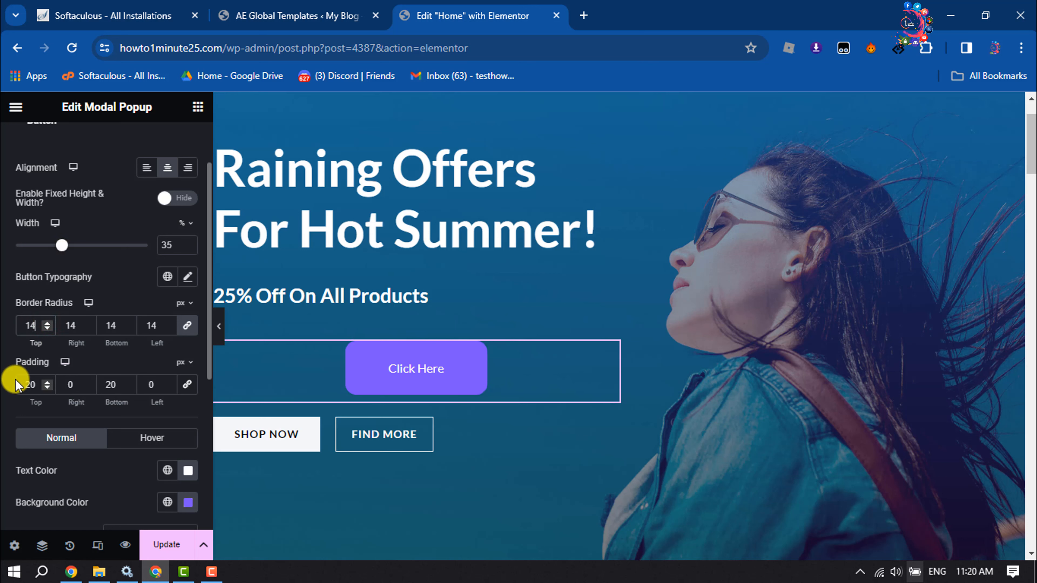
- Set the pop-up button's normal background color to dark navy #19142A and update the page
scroll(107, 382, "down", 2)
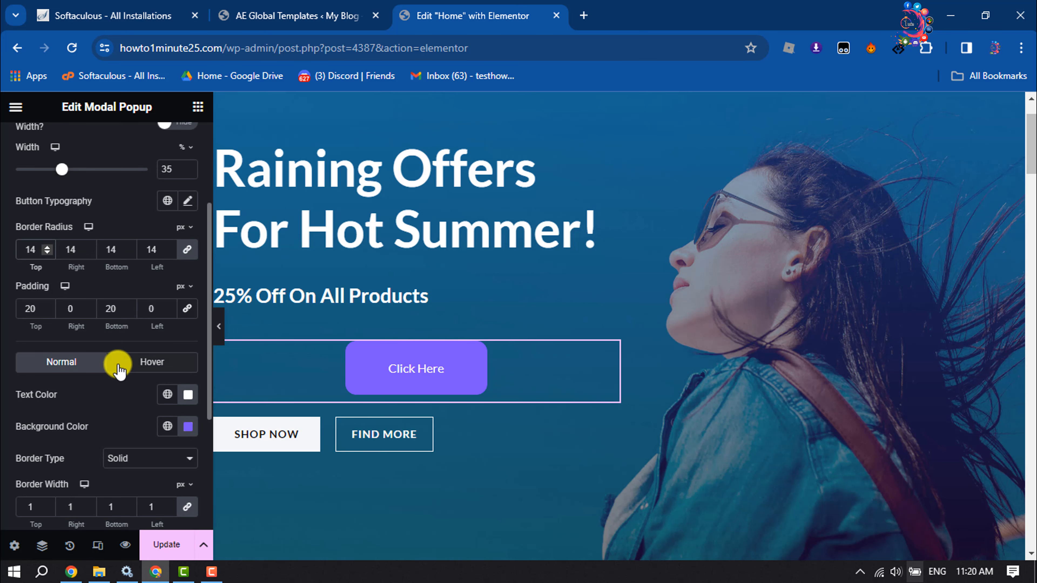
left_click(191, 427)
left_click_drag(221, 318, 192, 326)
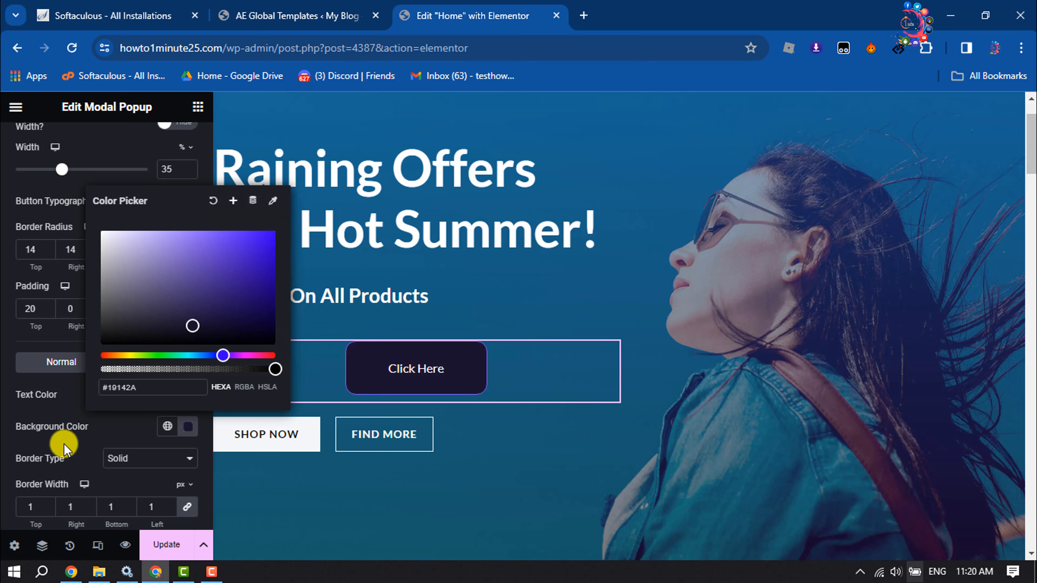
left_click(35, 445)
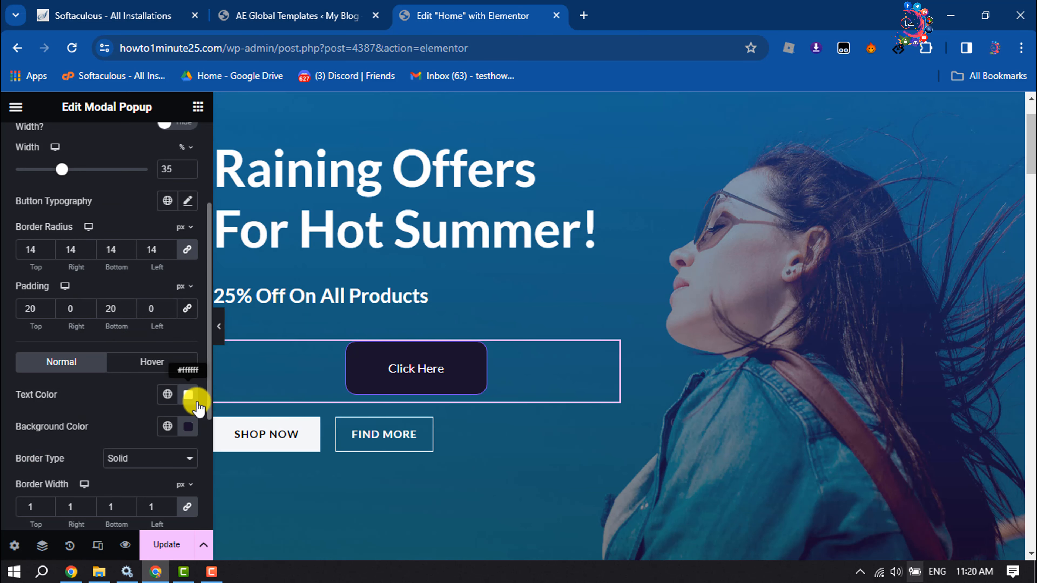
scroll(197, 406, "down", 5)
left_click(161, 546)
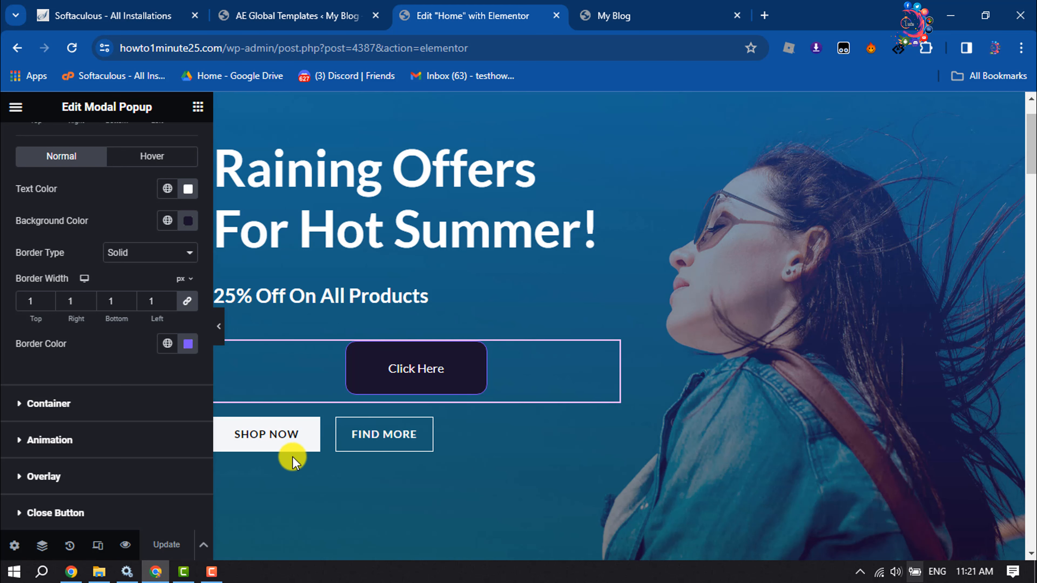
- Delete the Shop Now button from the hero section and move the Modal Popup, aligned left, below the Find More button
left_click(310, 424)
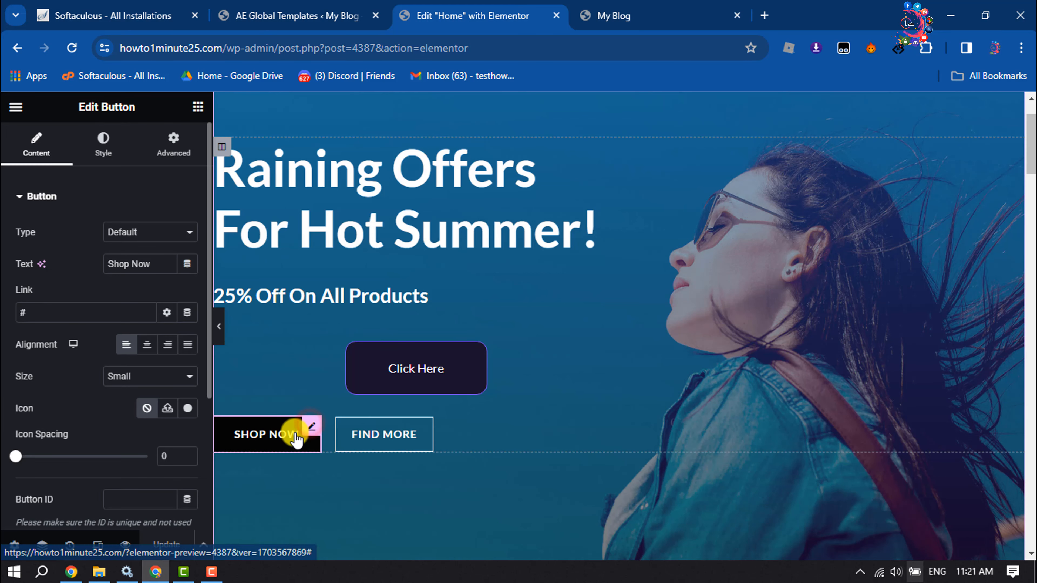
right_click(302, 431)
left_click(330, 544)
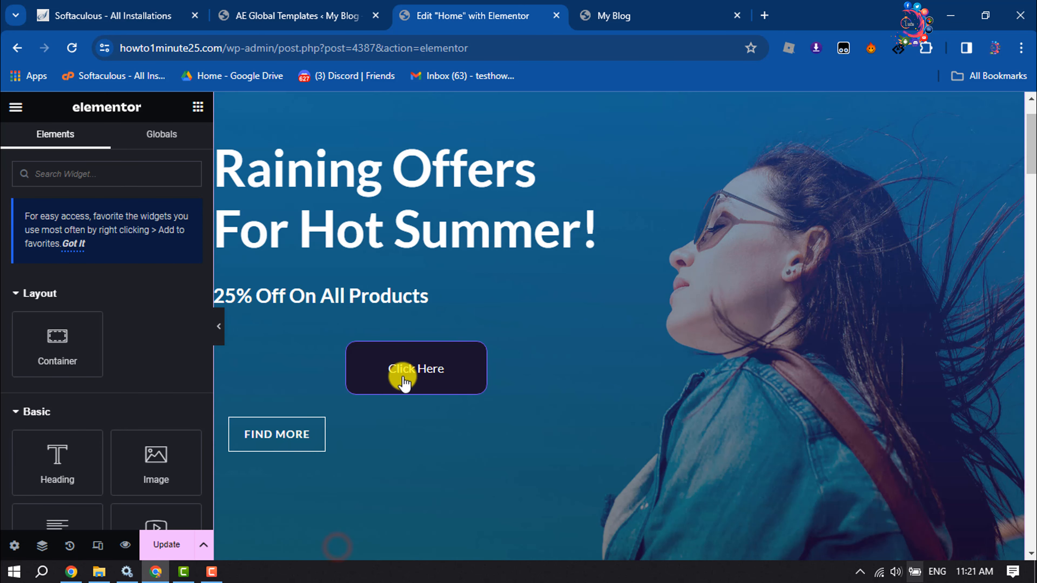
left_click_drag(350, 351, 401, 340)
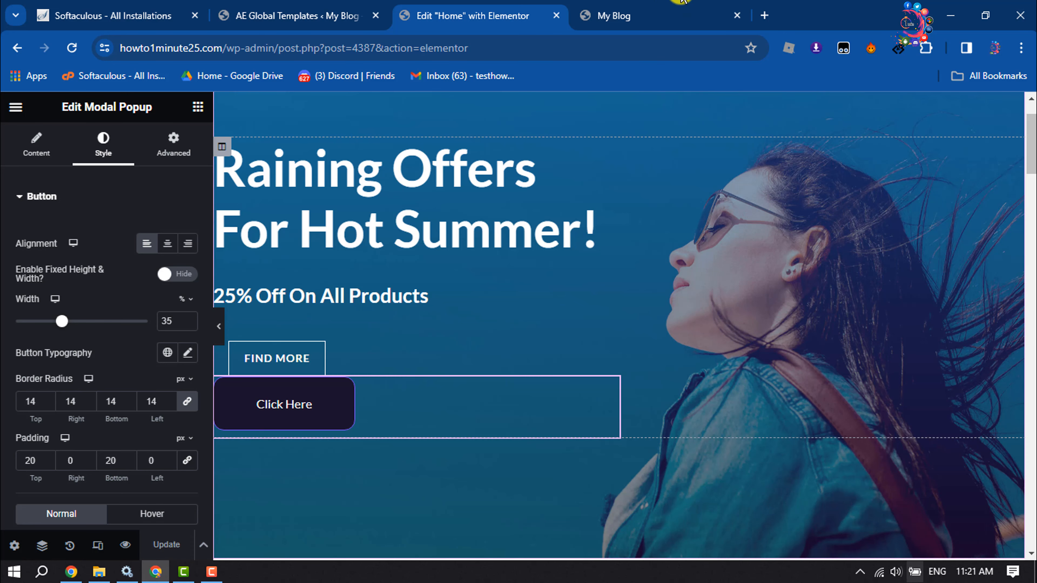
- Switch to the live My Blog home page and test the Click Here pop-up by opening and closing it
left_click(683, 5)
left_click(804, 248)
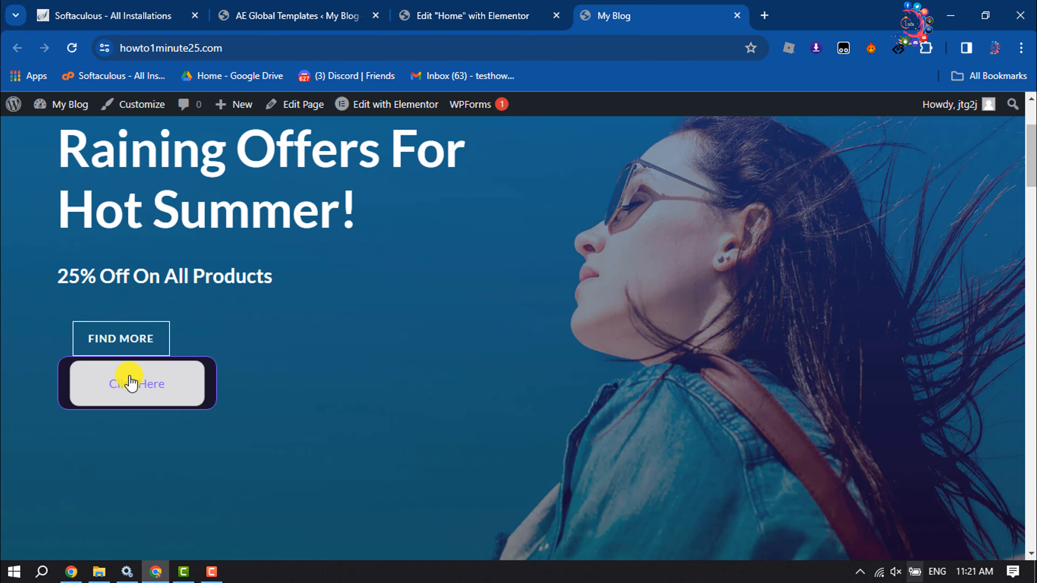
left_click(135, 389)
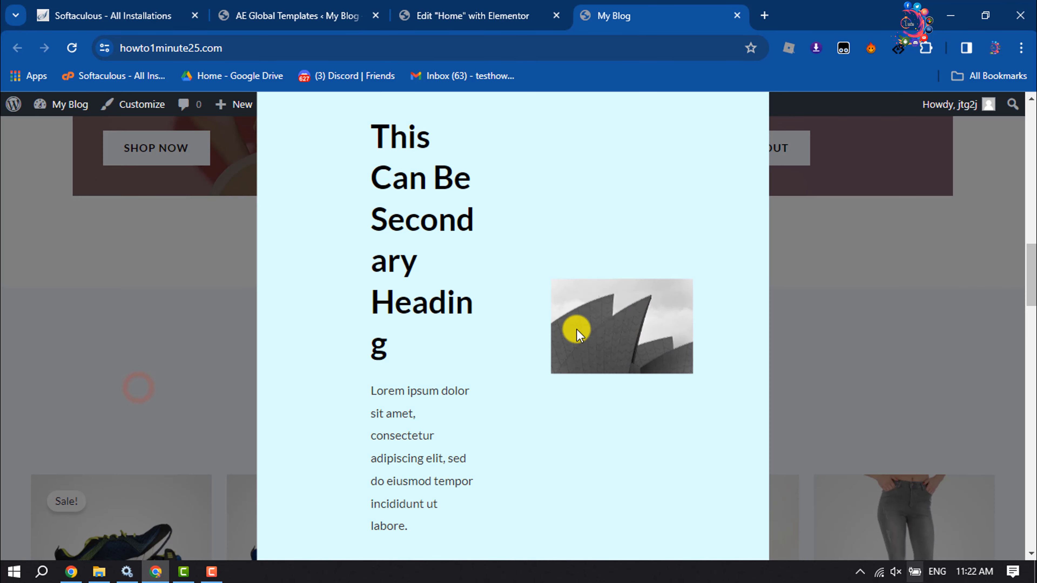
left_click(825, 306)
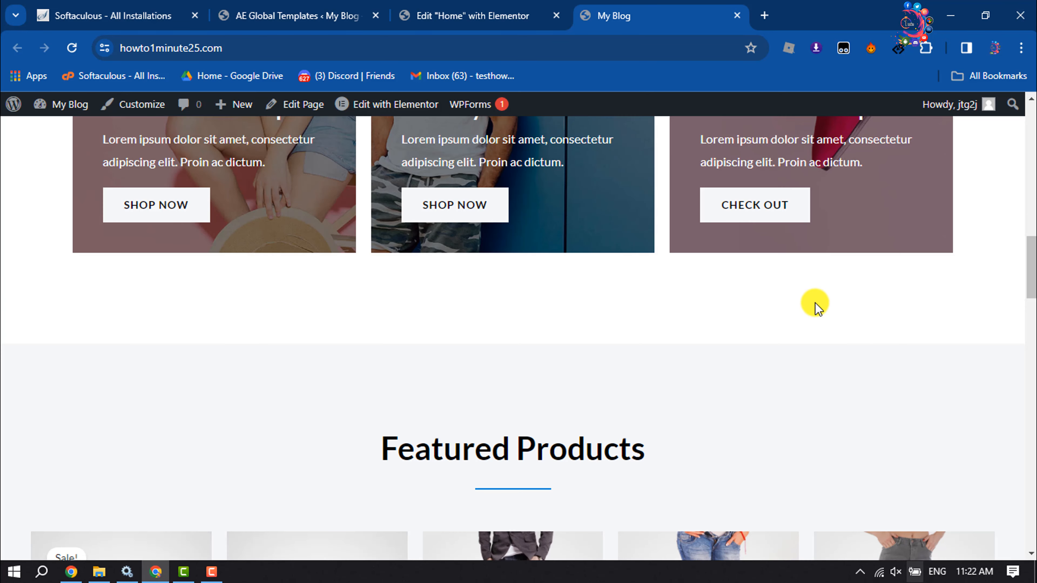
- Return to the hero section and open the Click Here pop-up twice more, checking its content and closing it each time
scroll(492, 361, "up", 15)
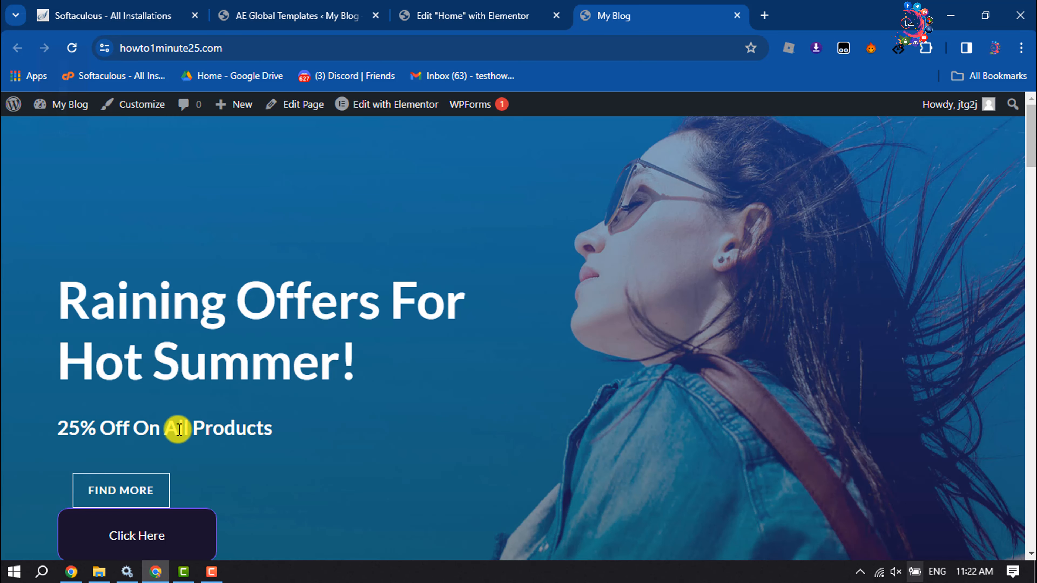
scroll(179, 429, "down", 2)
left_click(154, 458)
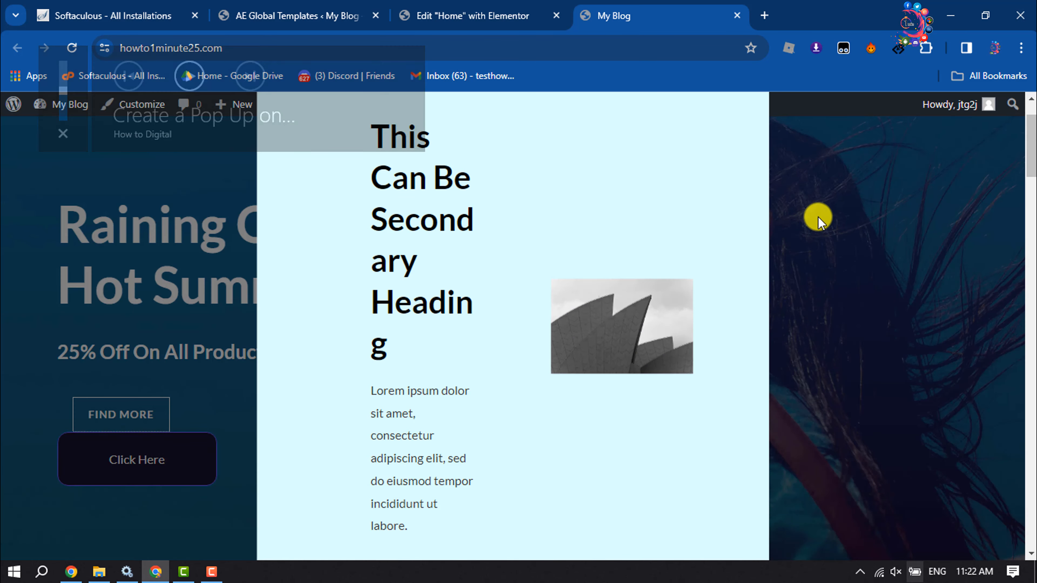
left_click(838, 212)
left_click(107, 479)
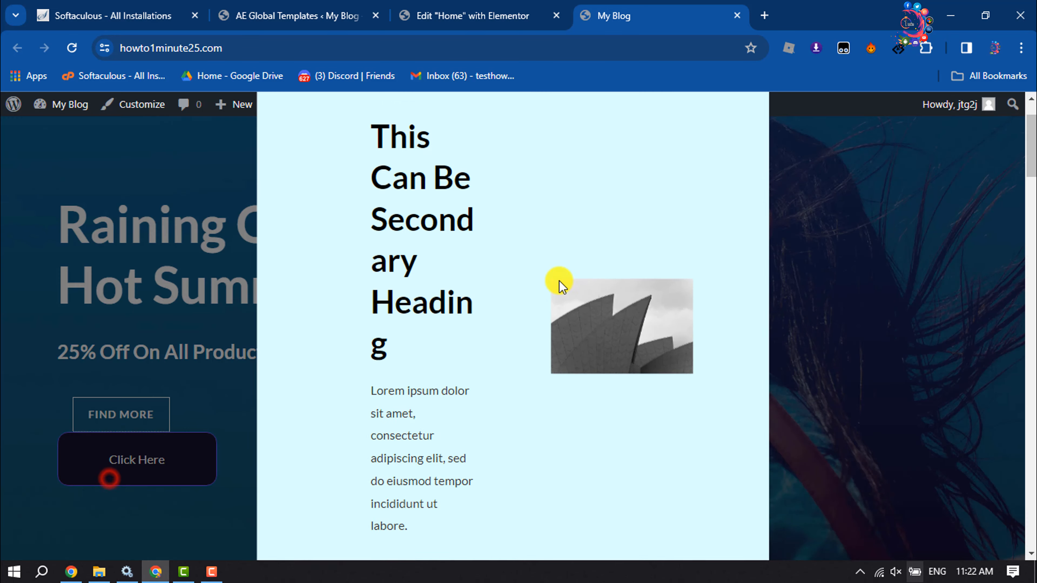
scroll(390, 243, "down", 5)
scroll(711, 124, "up", 7)
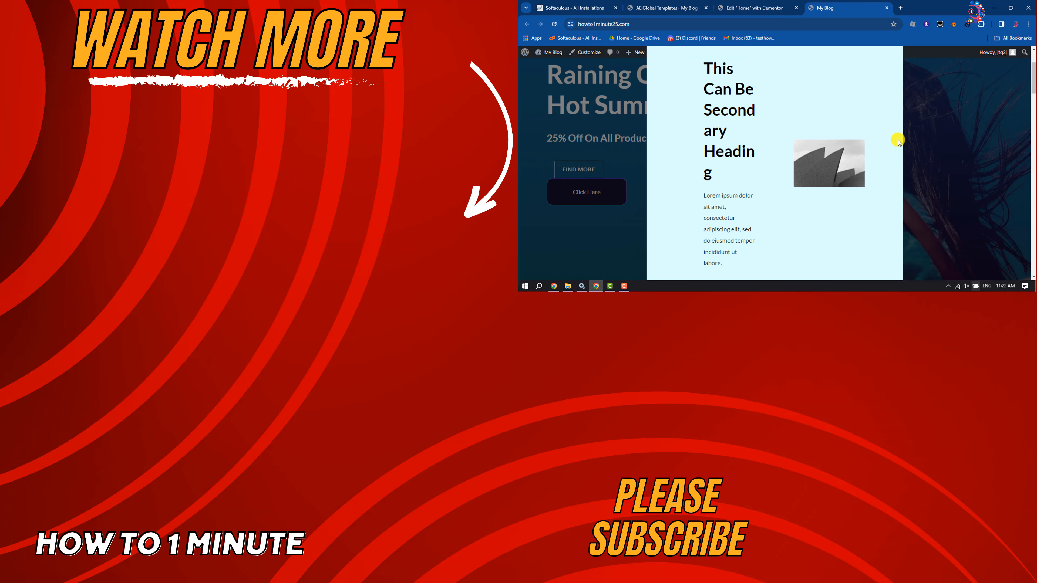
left_click(938, 117)
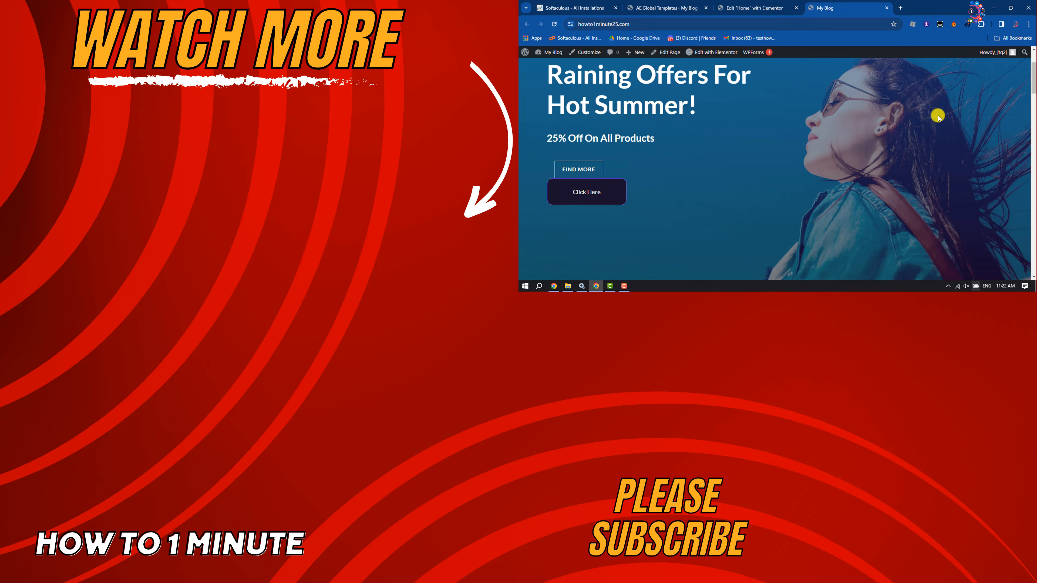